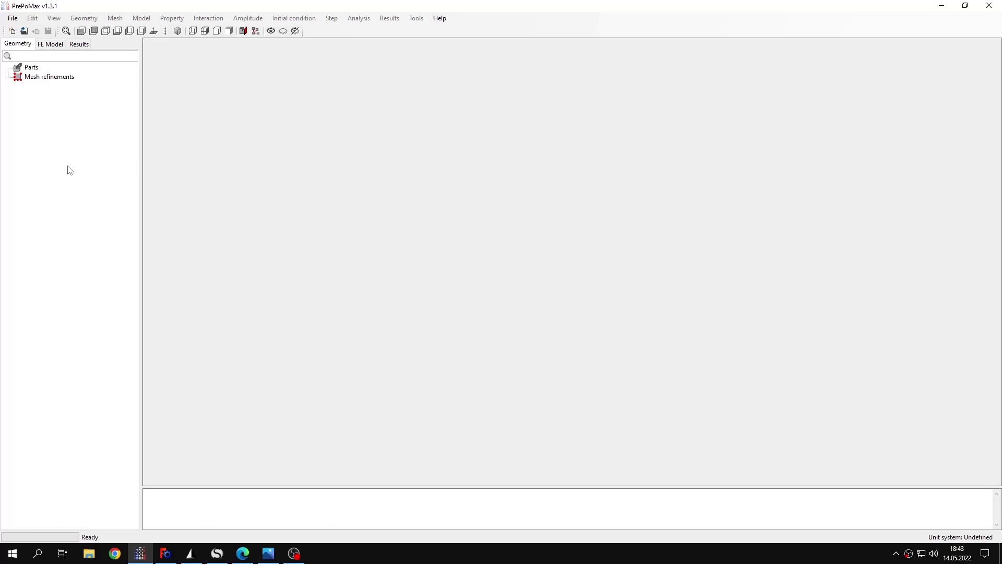
- Switch to FreeCAD and examine the beam sketch, the Make face from wires command and the face in the Beam face document
left_click(165, 553)
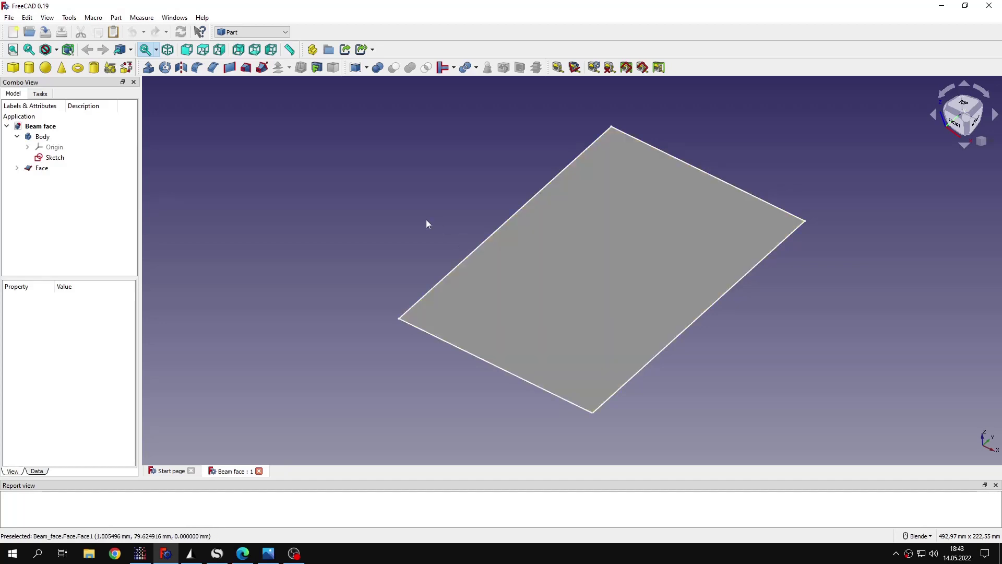
left_click(72, 158)
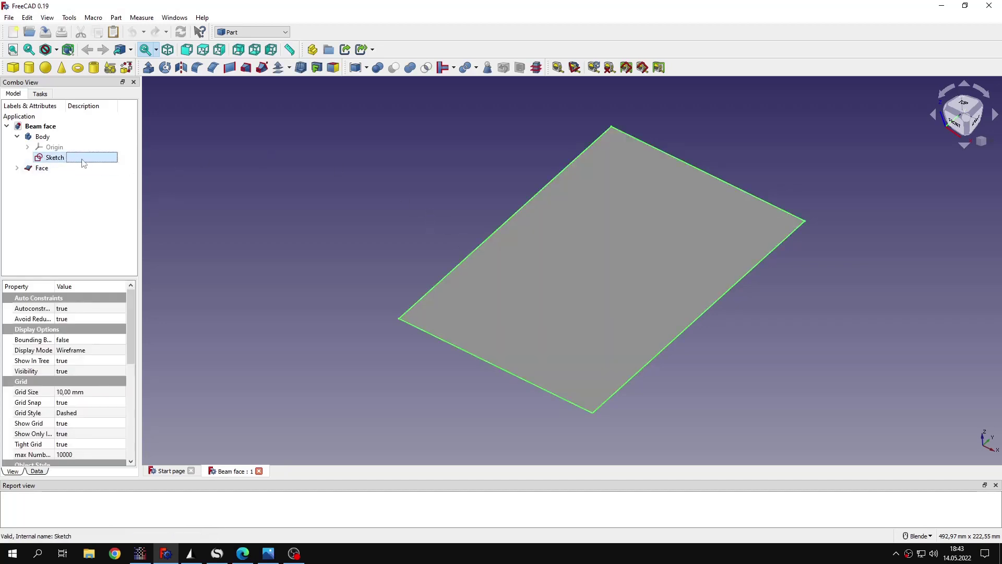
left_click(116, 18)
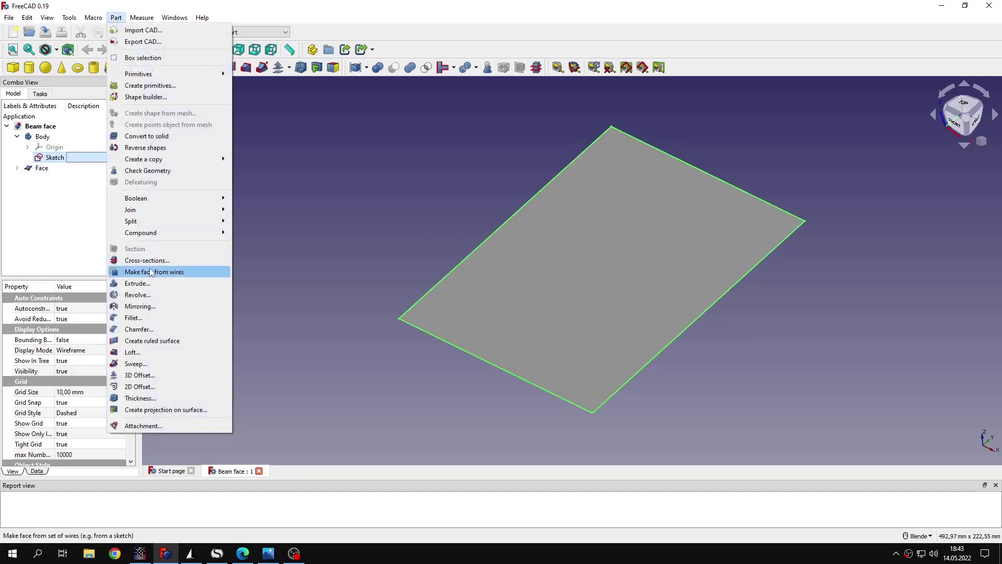
left_click(335, 223)
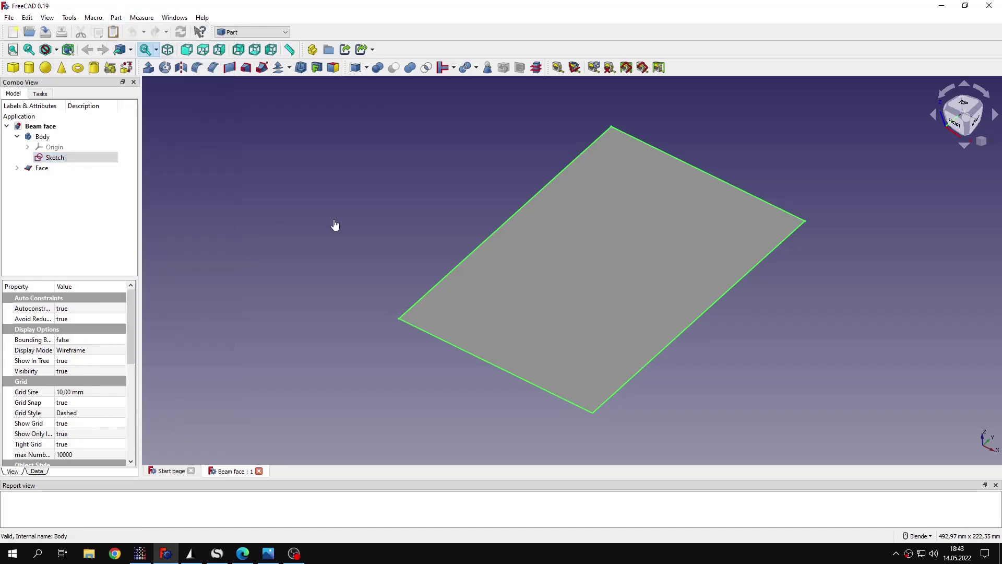
left_click(71, 170)
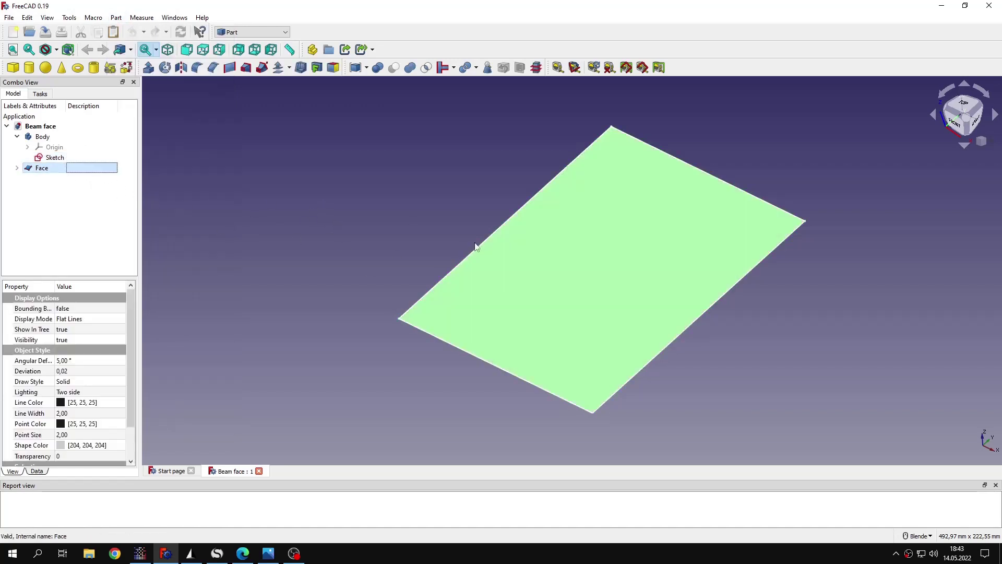
left_click(277, 216)
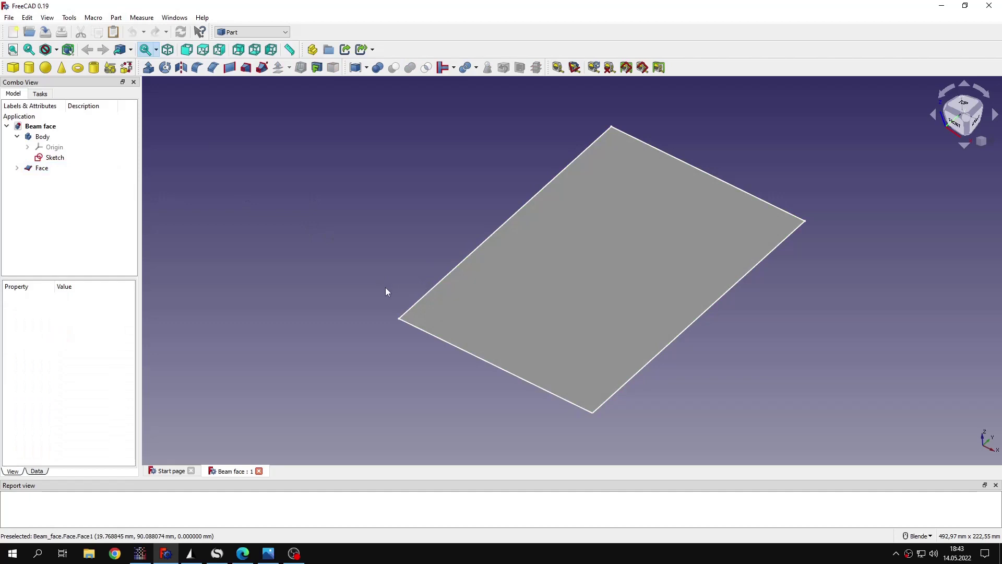
- Switch to Gmsh and open the STEP file "Tutorial 20 - hex mesh import" from the PrePoMax tutorial videos folder
left_click(191, 553)
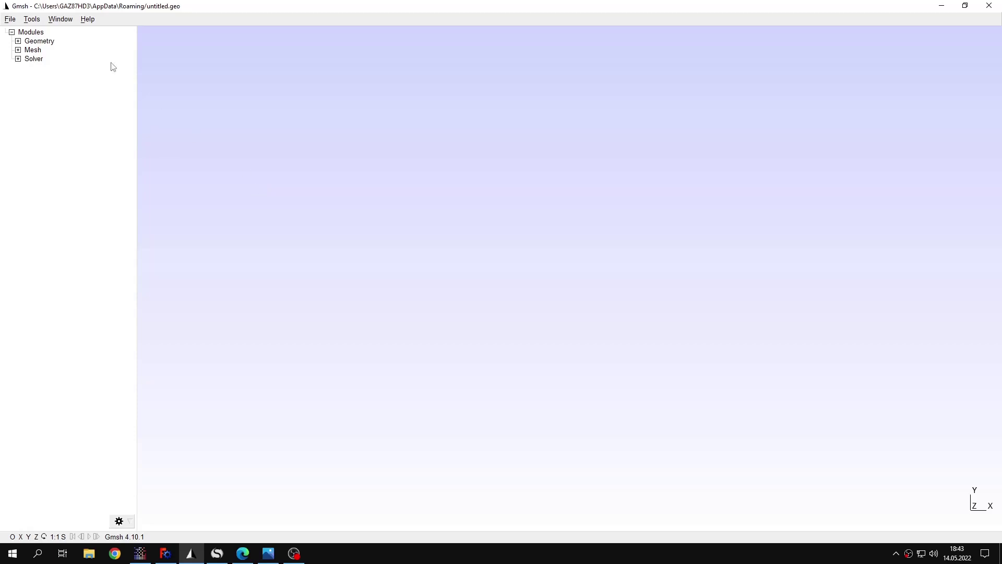
left_click(10, 20)
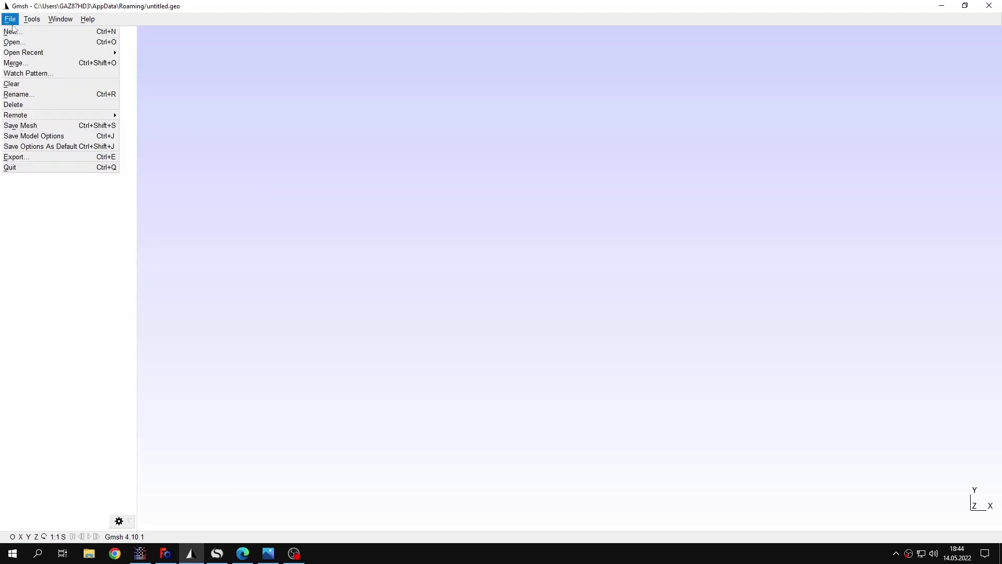
left_click(16, 40)
scroll(349, 199, "down", 12)
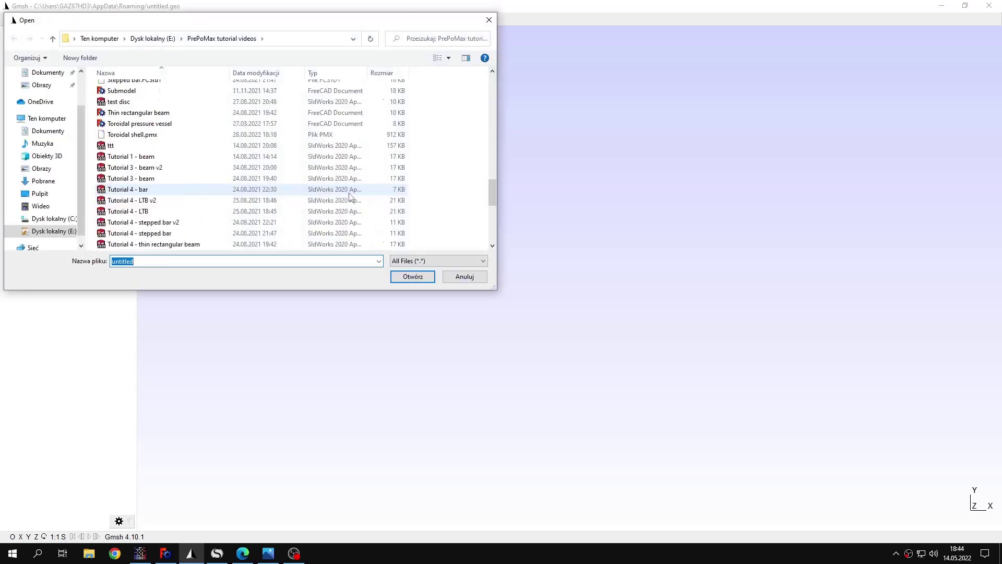
left_click(202, 244)
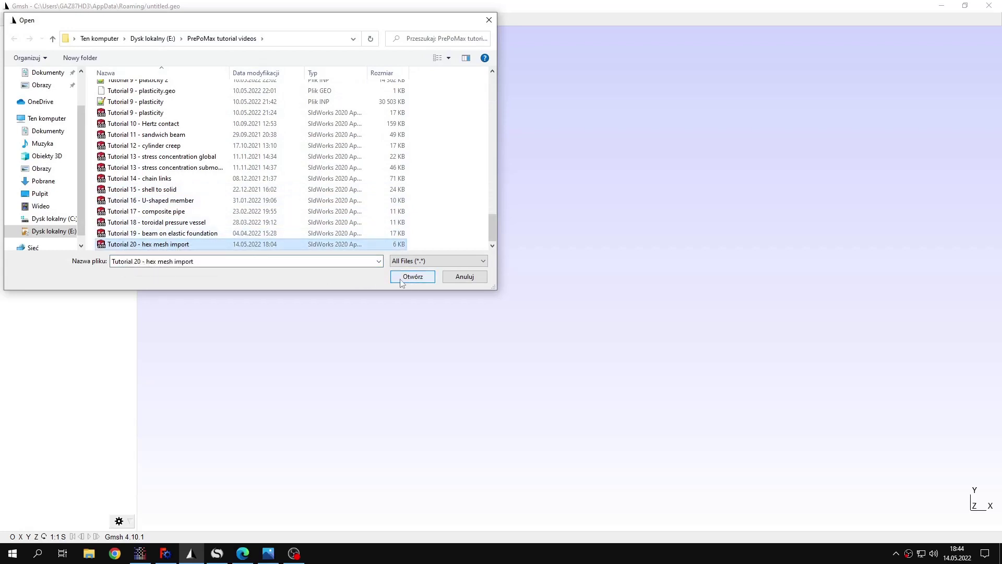
left_click(402, 276)
- Turn on the visibility of geometry surfaces for the imported rectangle
left_click_drag(409, 335, 390, 239)
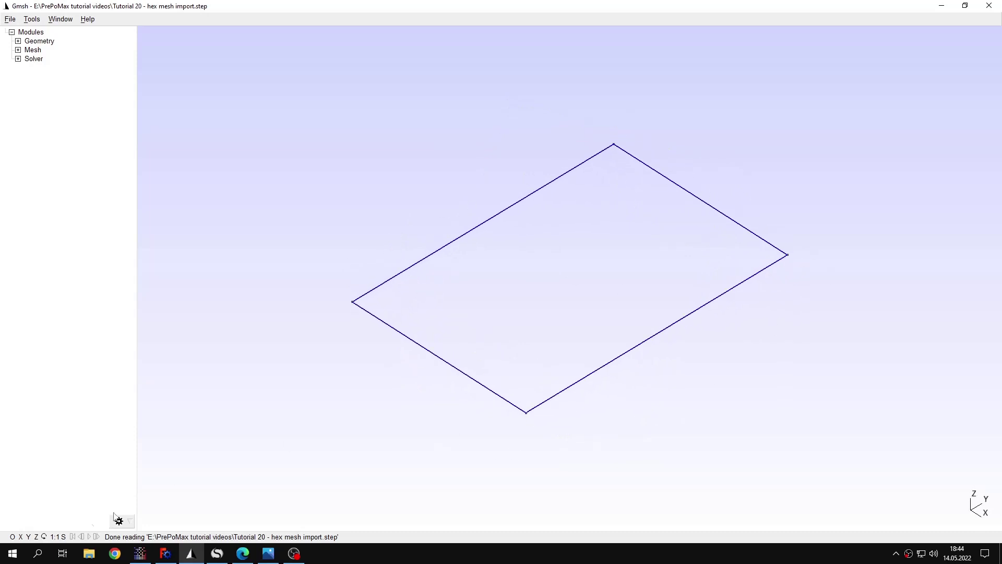
left_click(13, 538)
mouse_move(39, 509)
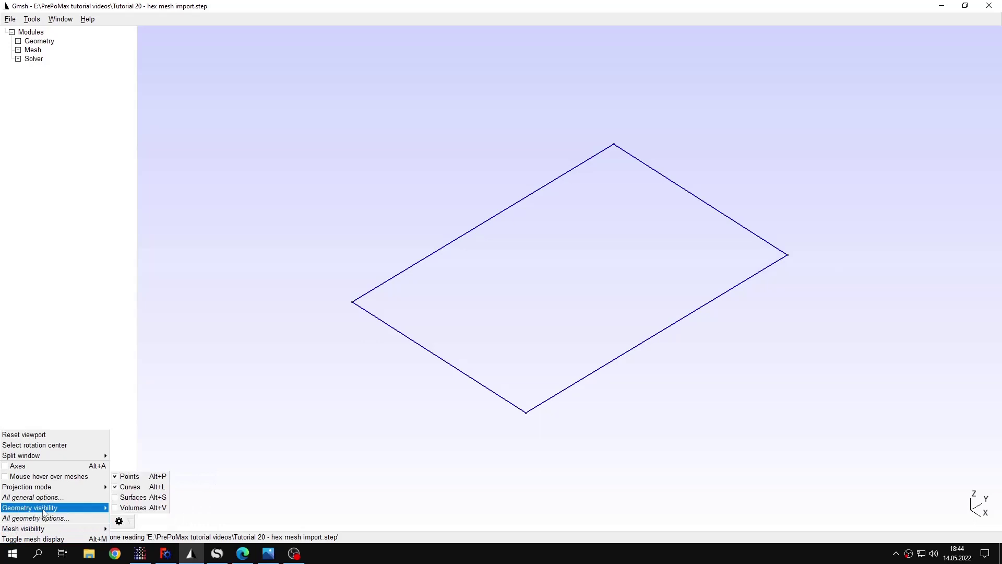
left_click(132, 497)
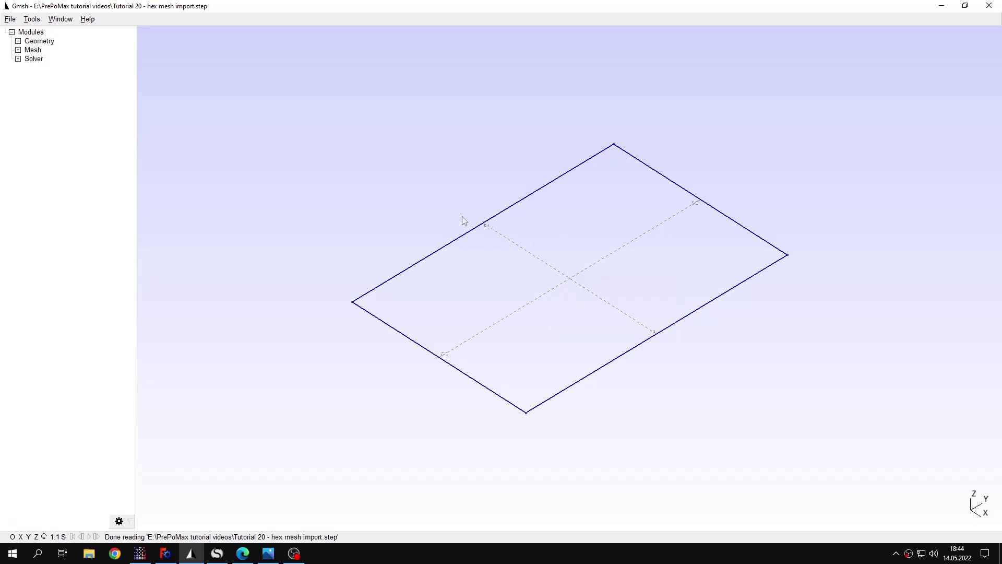
- Set the geometry kernel to OpenCASCADE, creating a new .geo file for the script commands
left_click(17, 49)
left_click(18, 41)
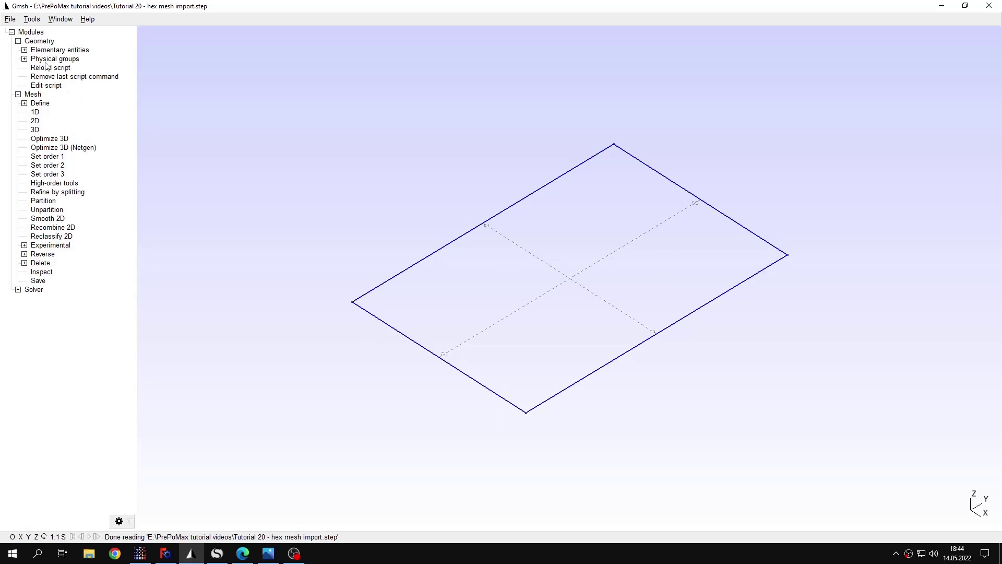
left_click(24, 50)
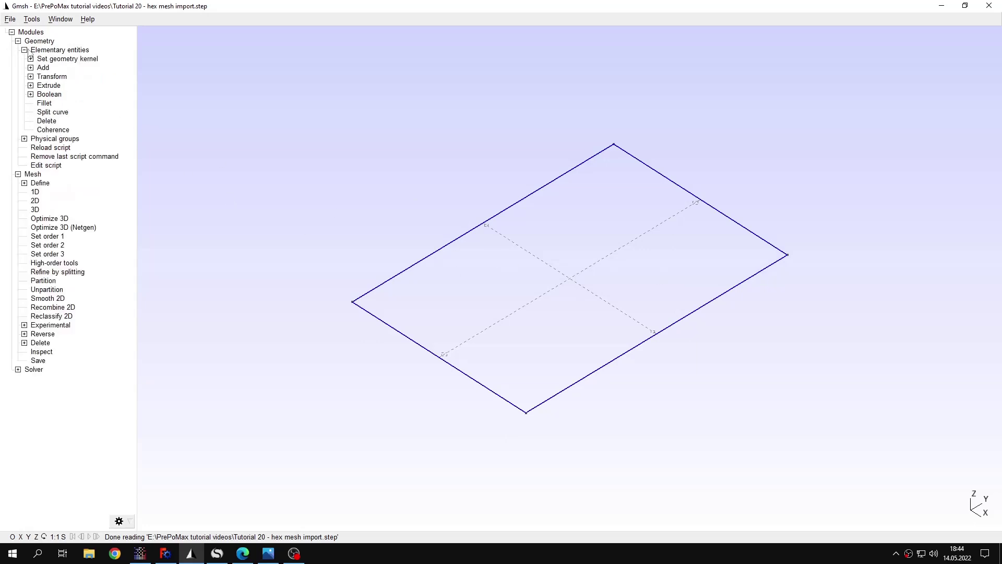
left_click(30, 59)
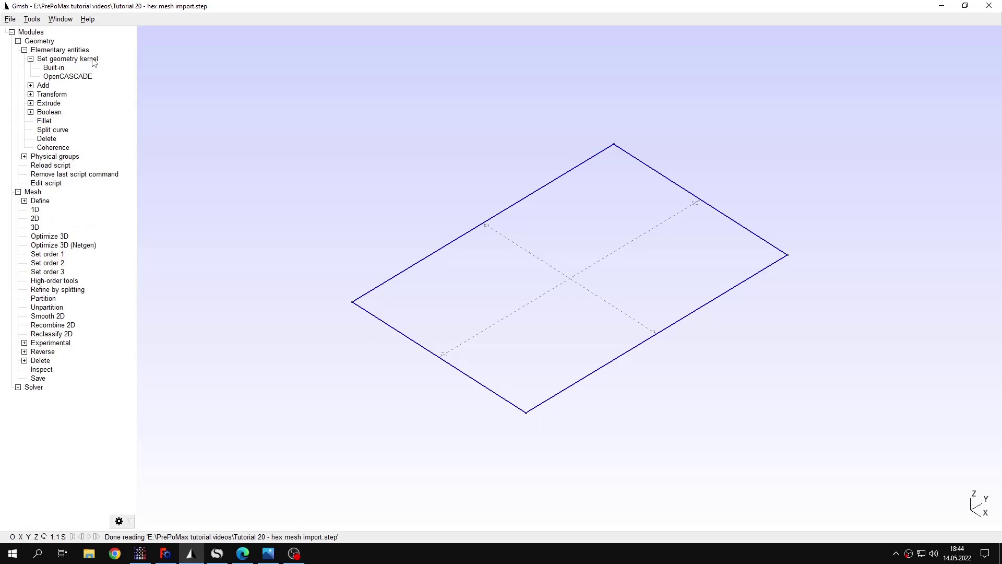
left_click(65, 78)
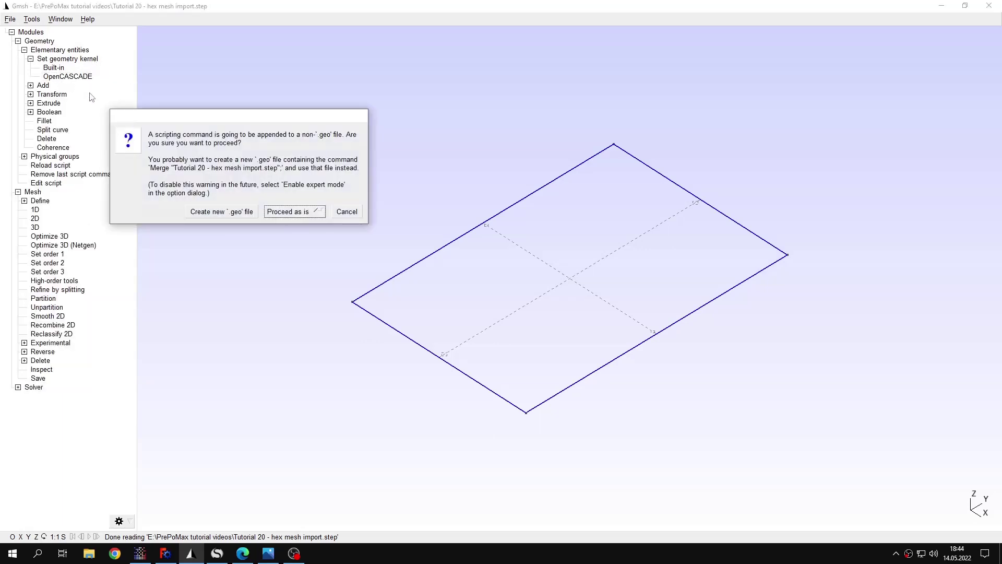
left_click_drag(178, 118, 241, 101)
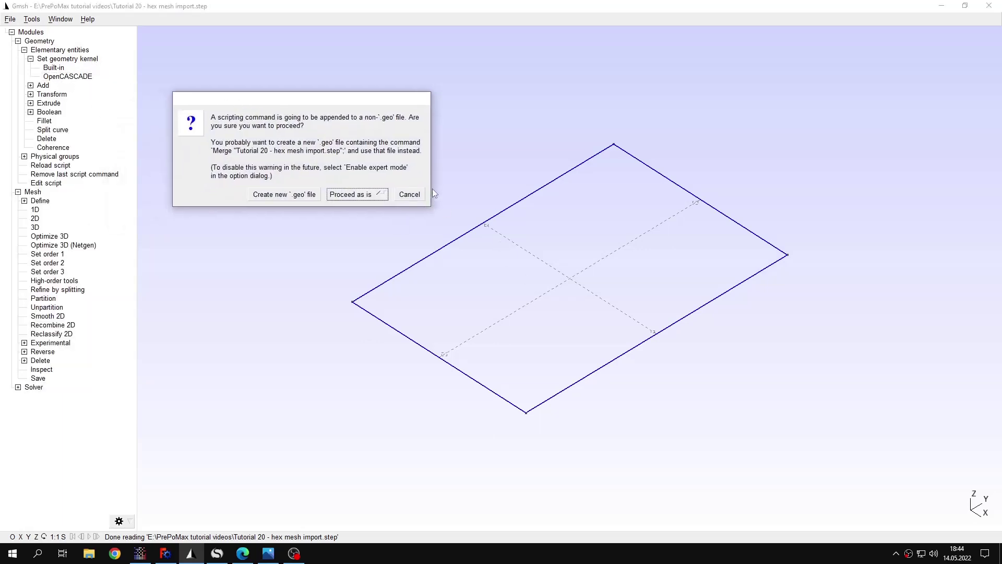
left_click(264, 193)
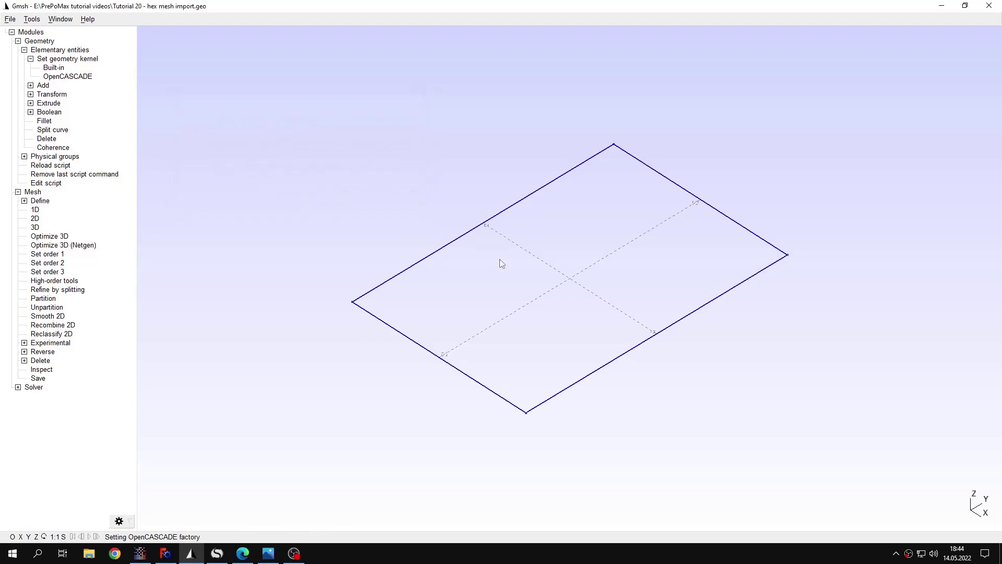
left_click(30, 59)
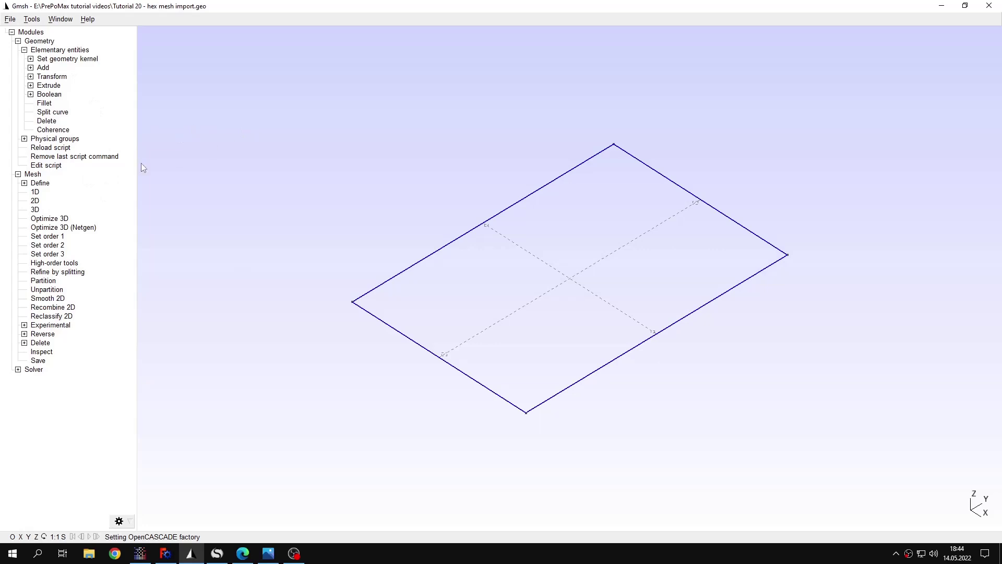
- Define all four edges of the rectangle as transfinite curves with 6 points each, using Progression with parameter 1
left_click(24, 183)
left_click(31, 219)
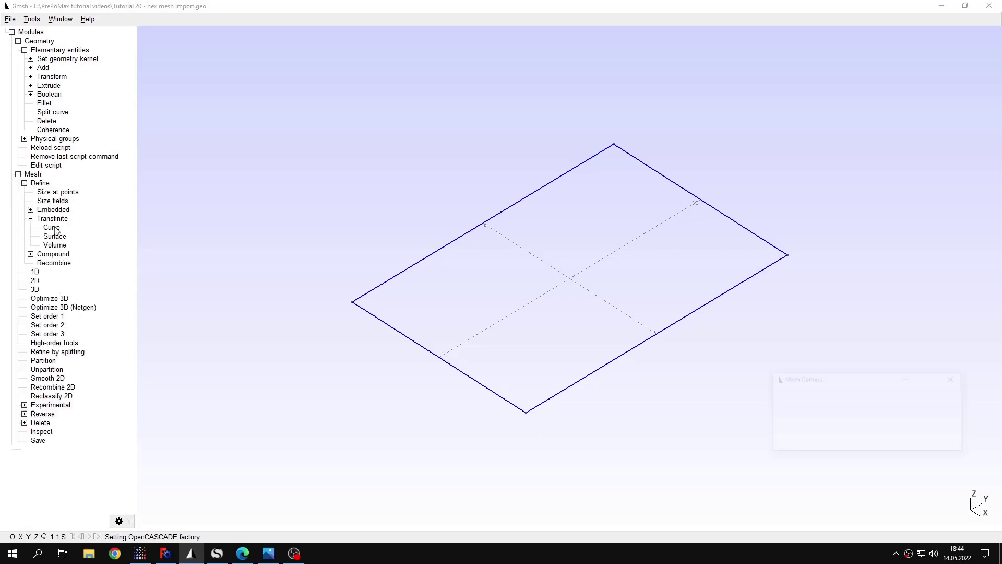
left_click(55, 228)
left_click(475, 228)
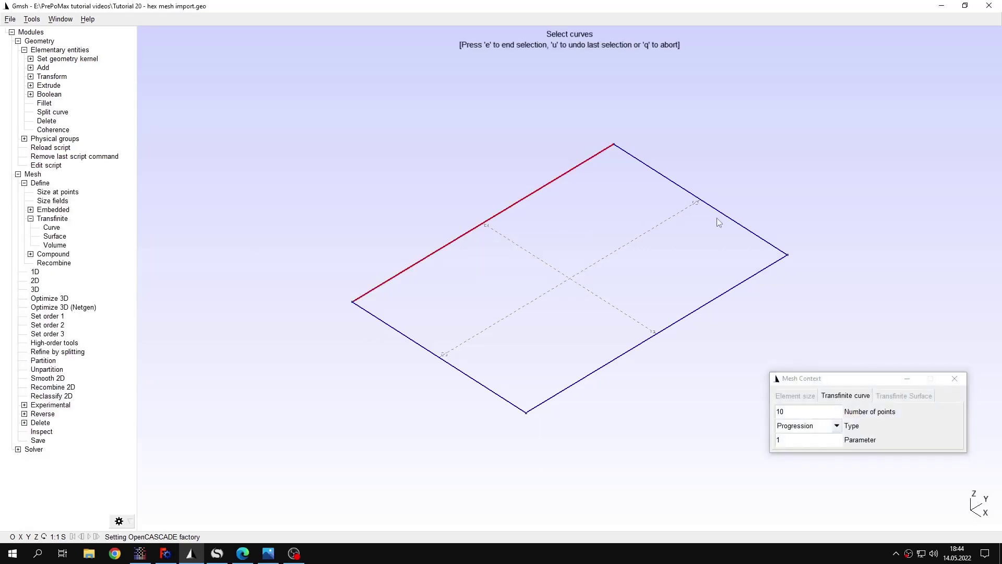
left_click(730, 220)
left_click(713, 298)
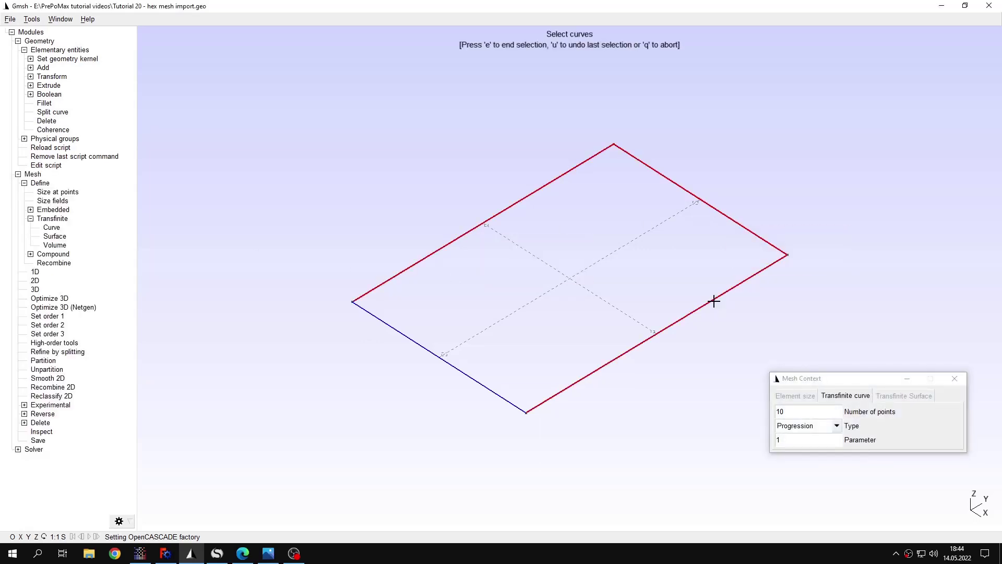
left_click(483, 384)
left_click_drag(791, 414, 773, 414)
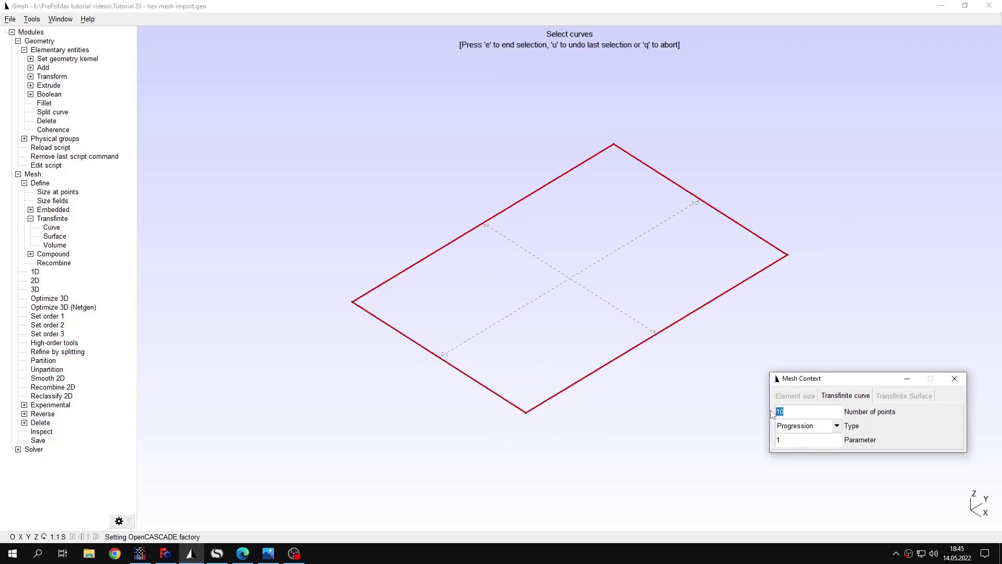
type("6")
left_click(579, 91)
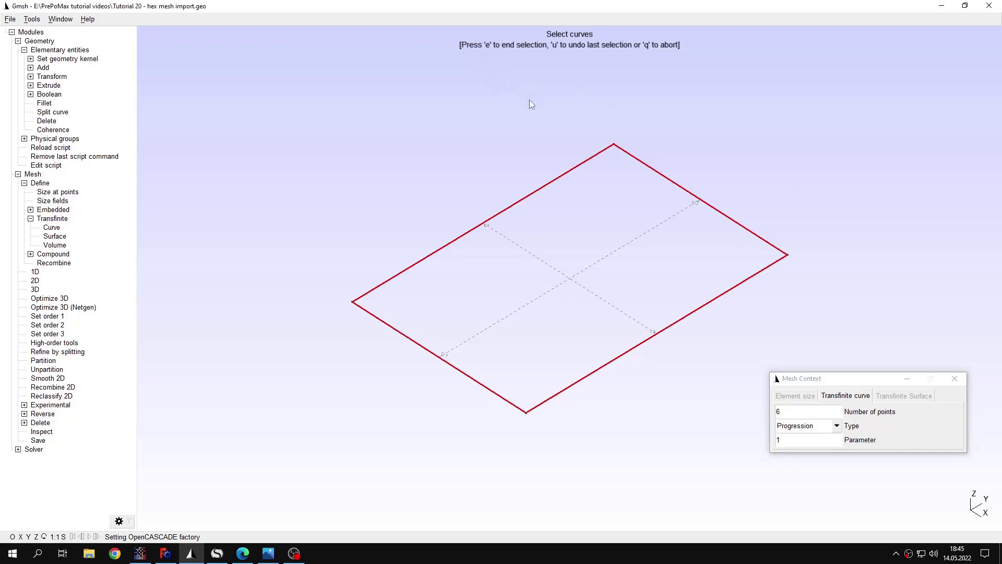
key("u")
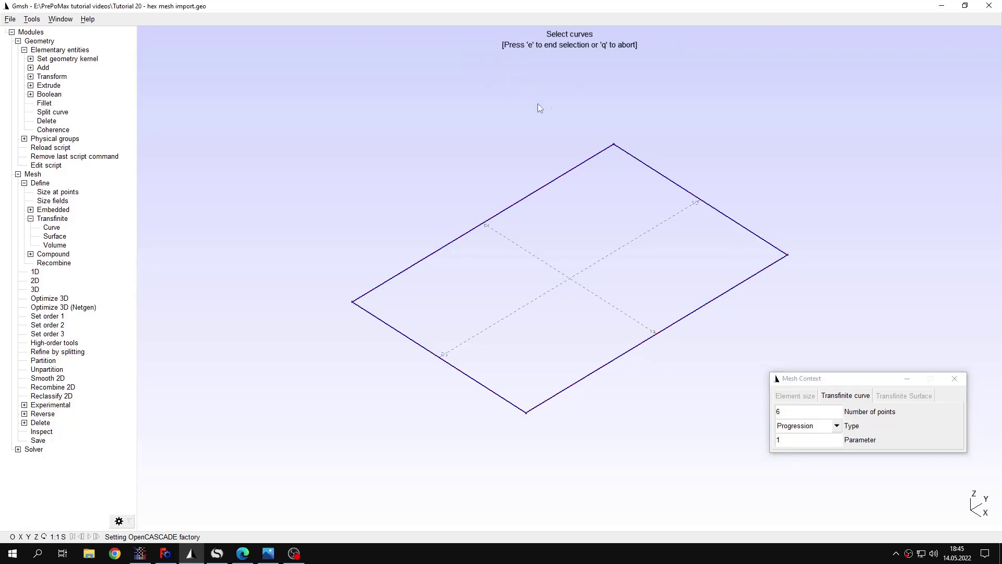
key("q")
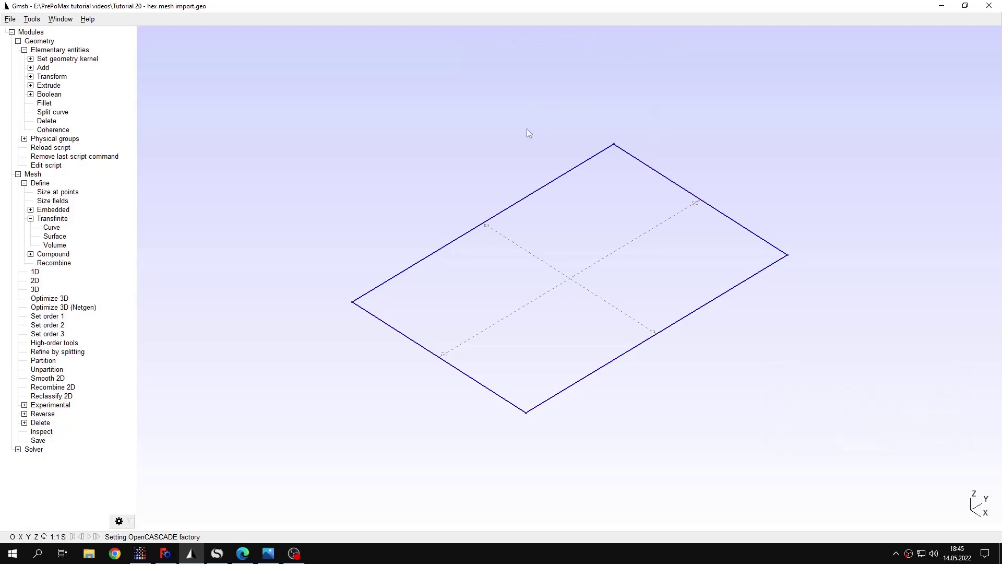
- Define the rectangular face as a transfinite surface with the Left arrangement, without picking any boundary points
left_click(61, 239)
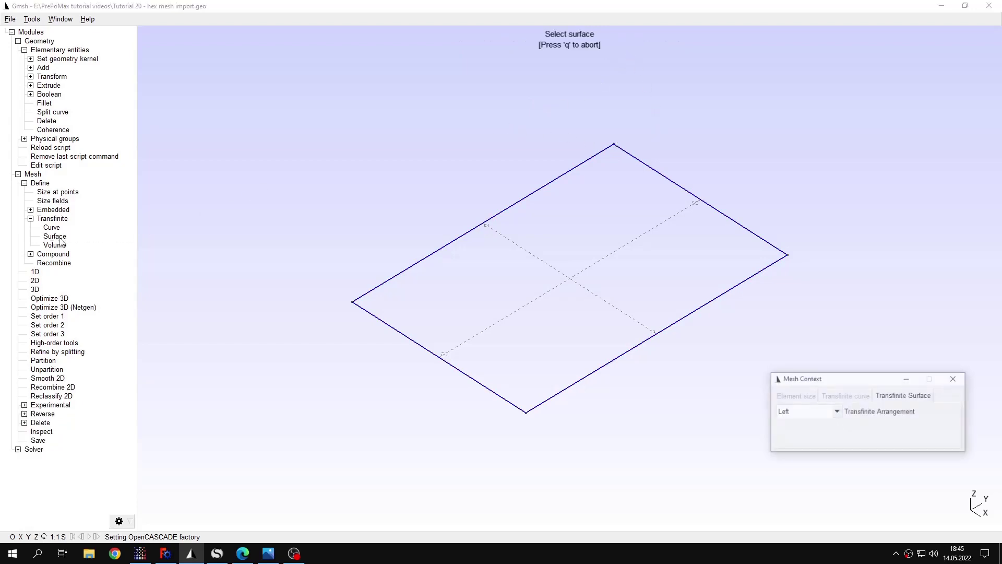
left_click(573, 280)
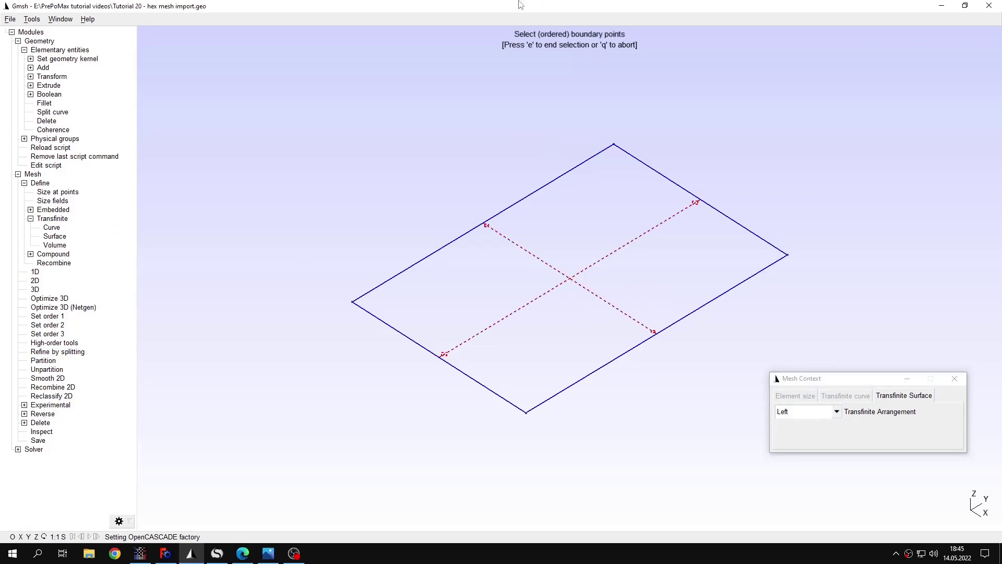
key("e")
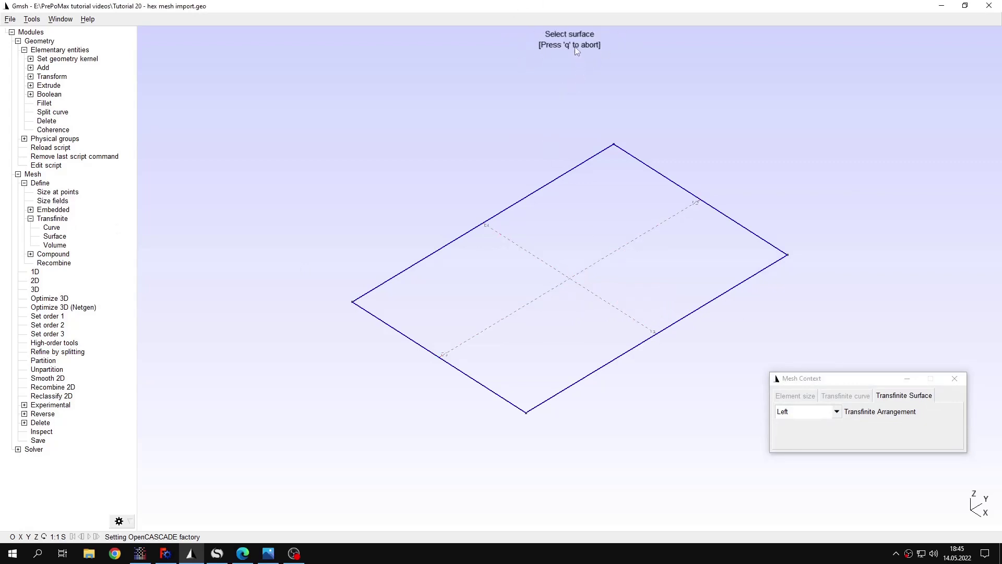
key("q")
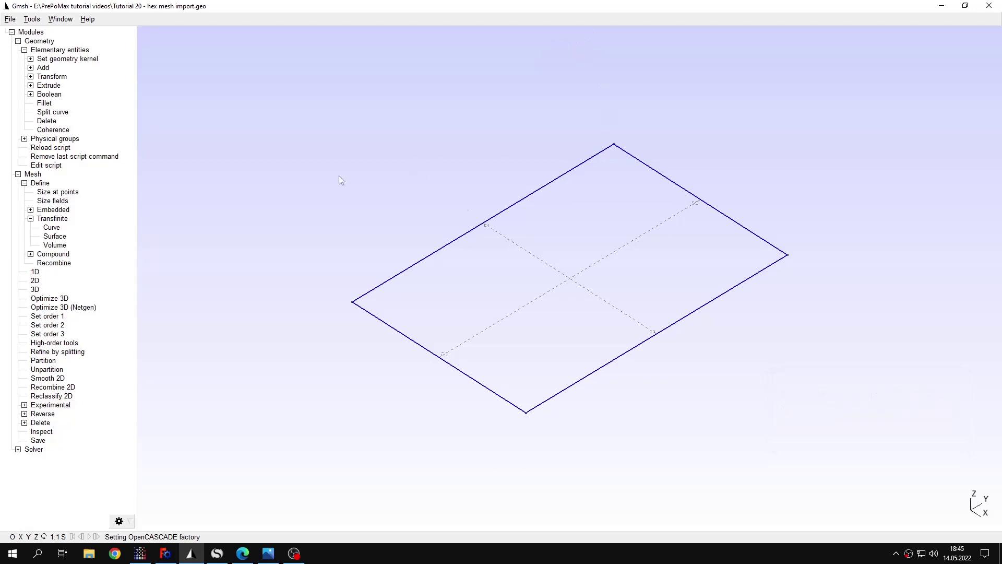
- Open the .geo script to review the transfinite curve and surface commands, then close it
left_click(52, 166)
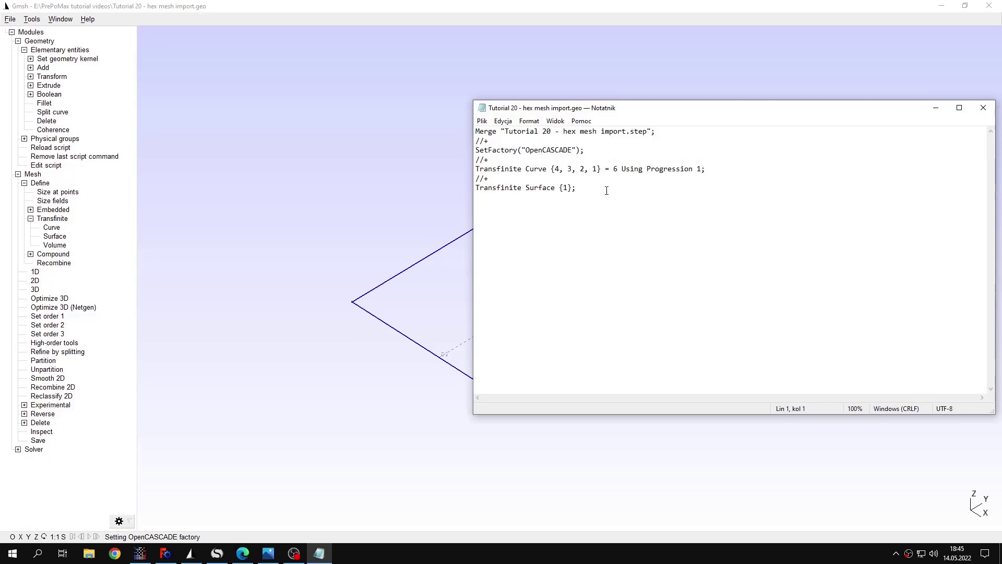
left_click_drag(620, 170, 614, 170)
left_click(983, 107)
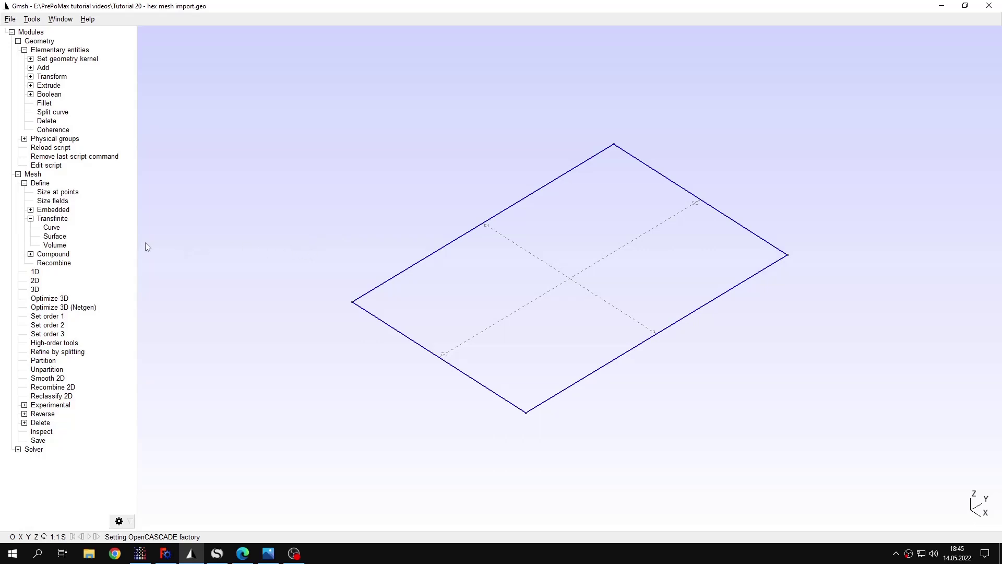
- Configure the mesh options with the Automatic 2D algorithm, recombination of all triangular meshes and the All Quads subdivision algorithm
left_click(30, 85)
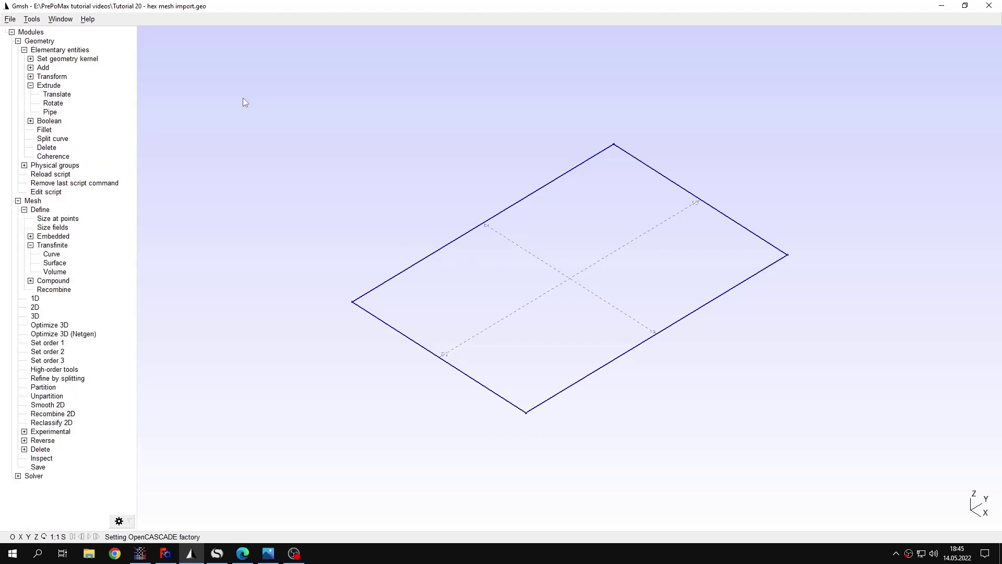
left_click(32, 19)
left_click(42, 31)
left_click(236, 113)
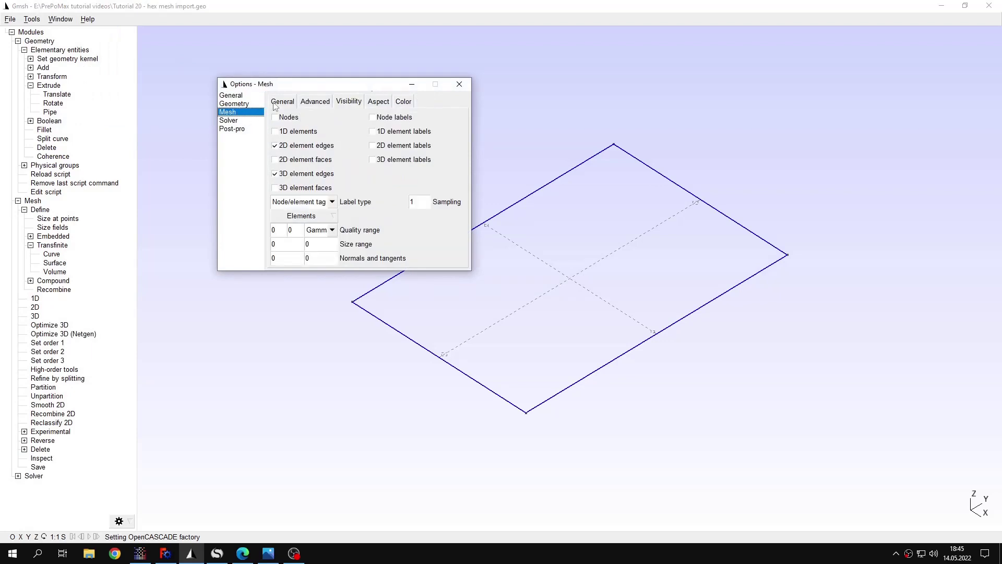
left_click(277, 102)
left_click(320, 117)
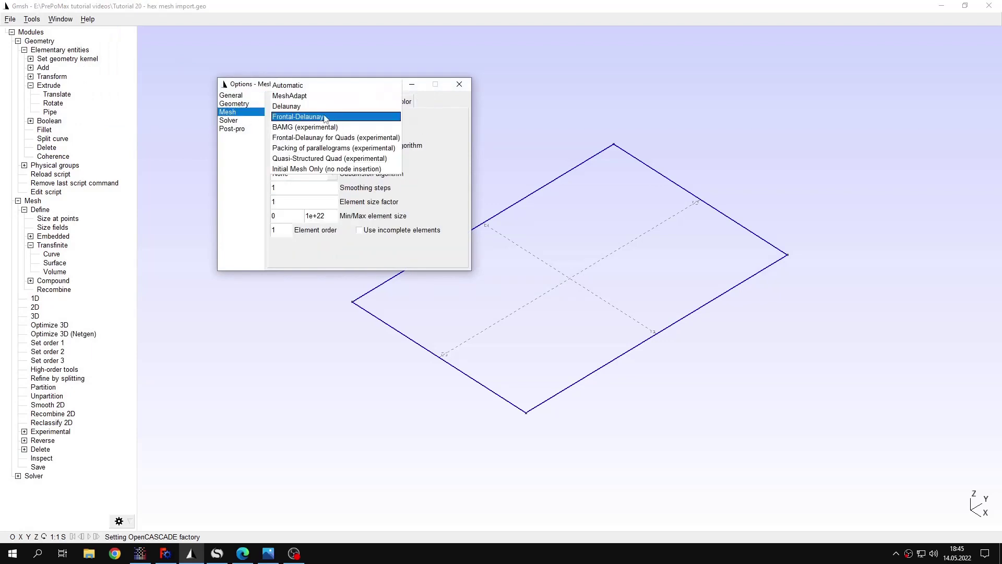
left_click(313, 88)
left_click(320, 160)
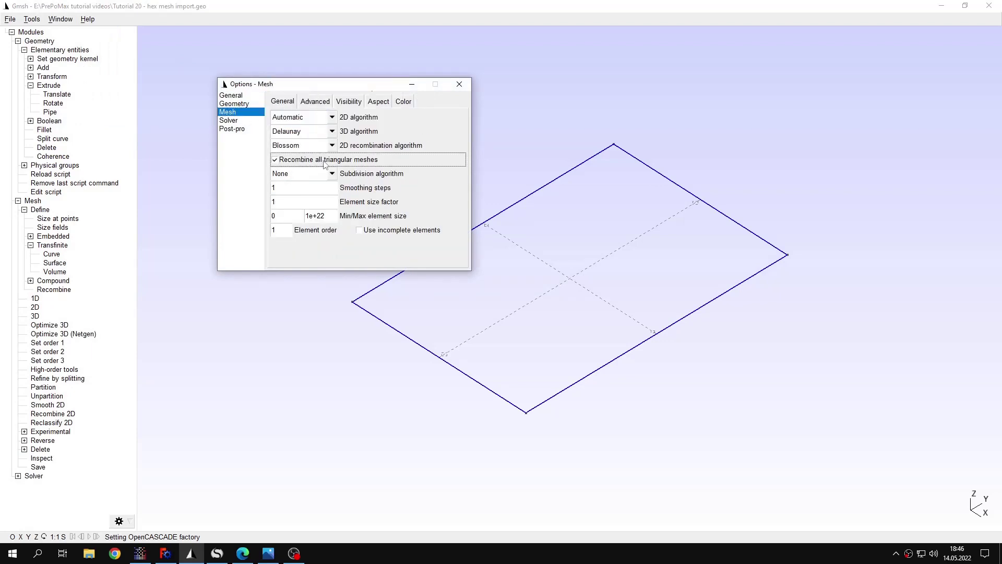
left_click(332, 174)
left_click(308, 183)
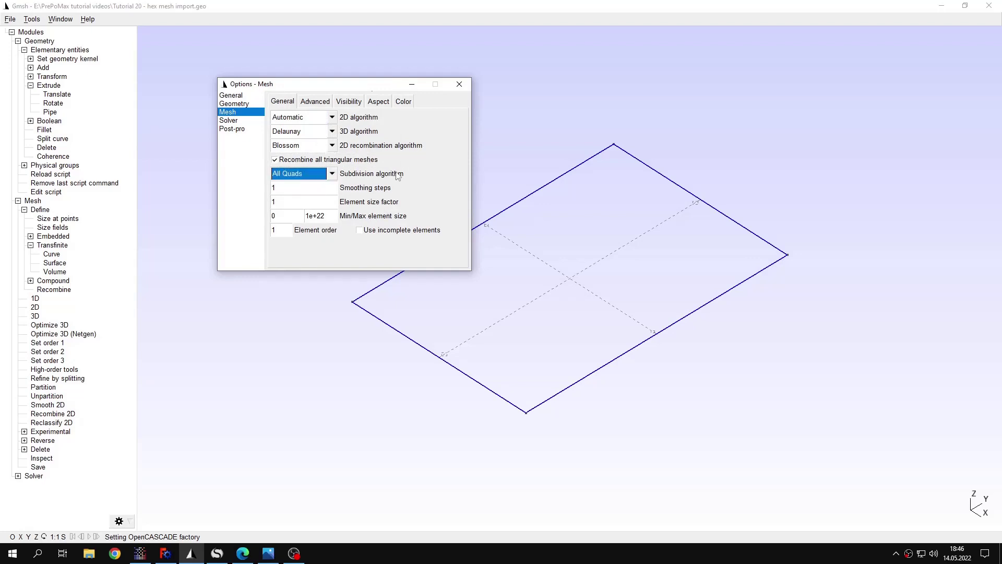
- Turn on 3D element faces and turn off 2D element edges in the mesh visibility options
left_click(344, 103)
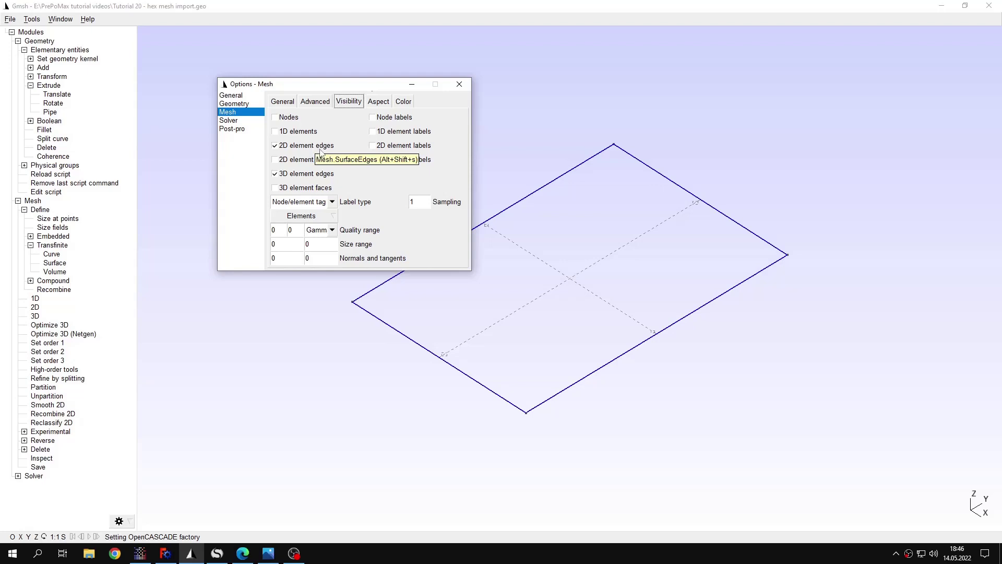
left_click(314, 190)
left_click(320, 146)
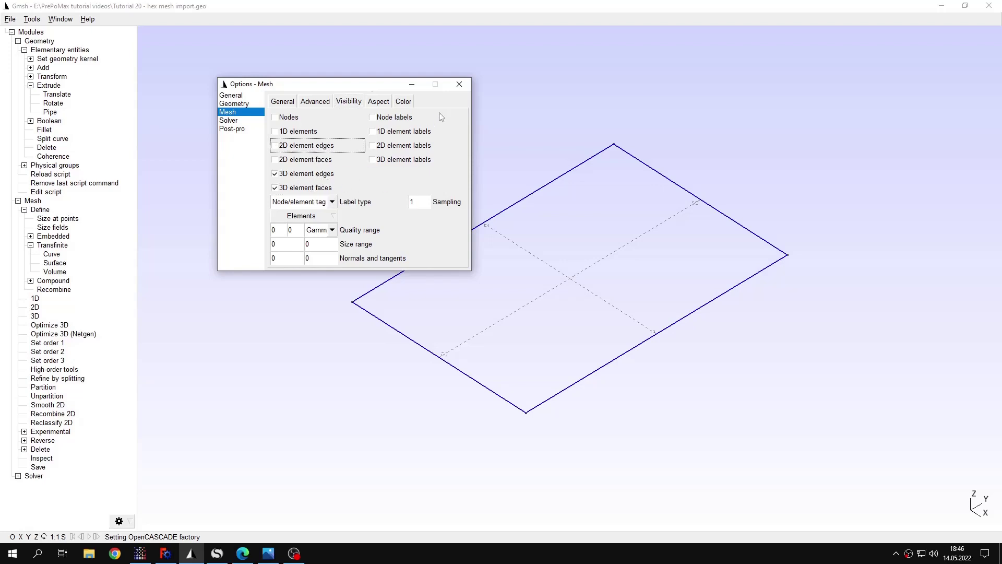
- Review the geometry visibility and aspect options, keeping the surface display as Cross, and close the options
left_click(247, 105)
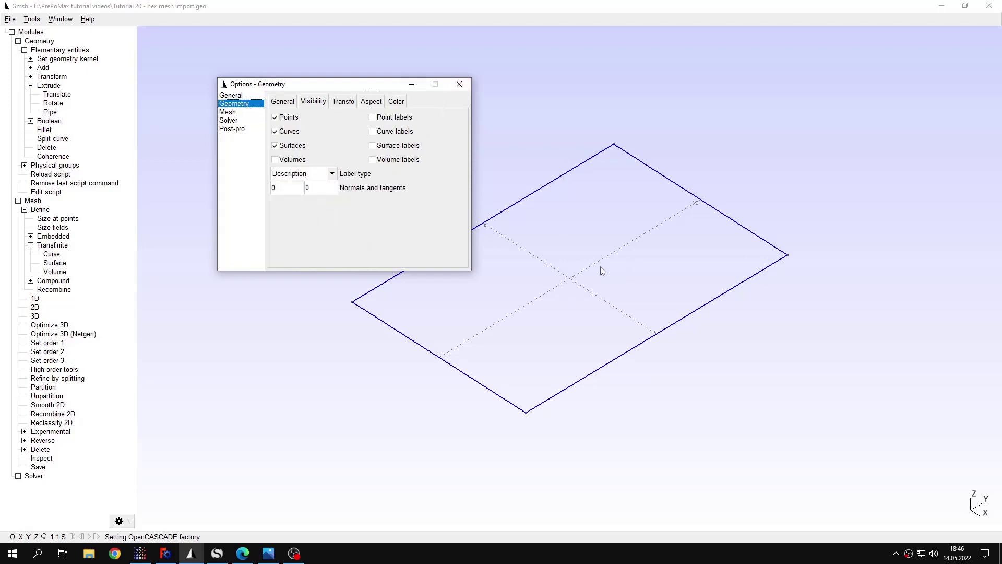
left_click(371, 102)
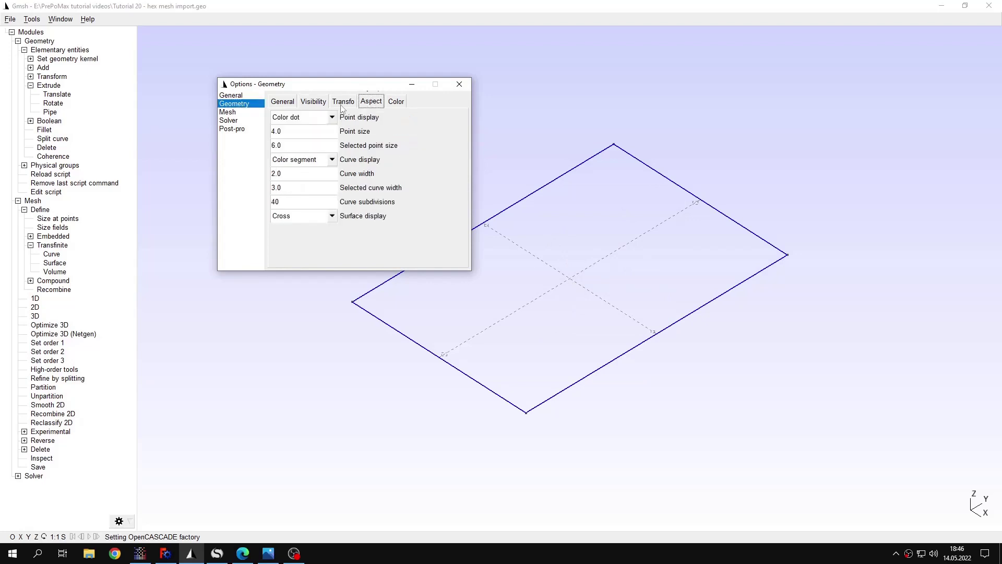
left_click(335, 221)
left_click(318, 235)
left_click(315, 224)
left_click(282, 194)
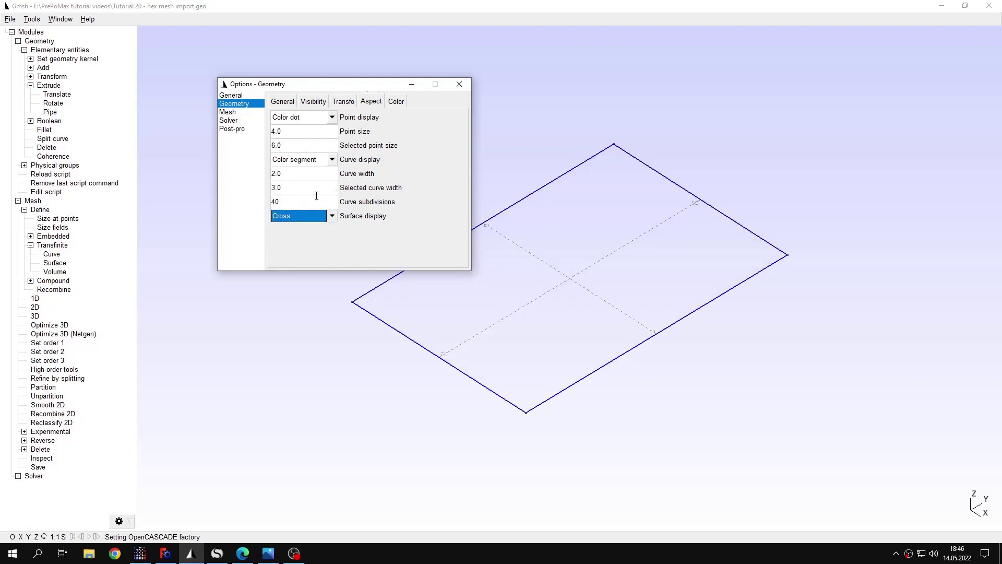
left_click(459, 84)
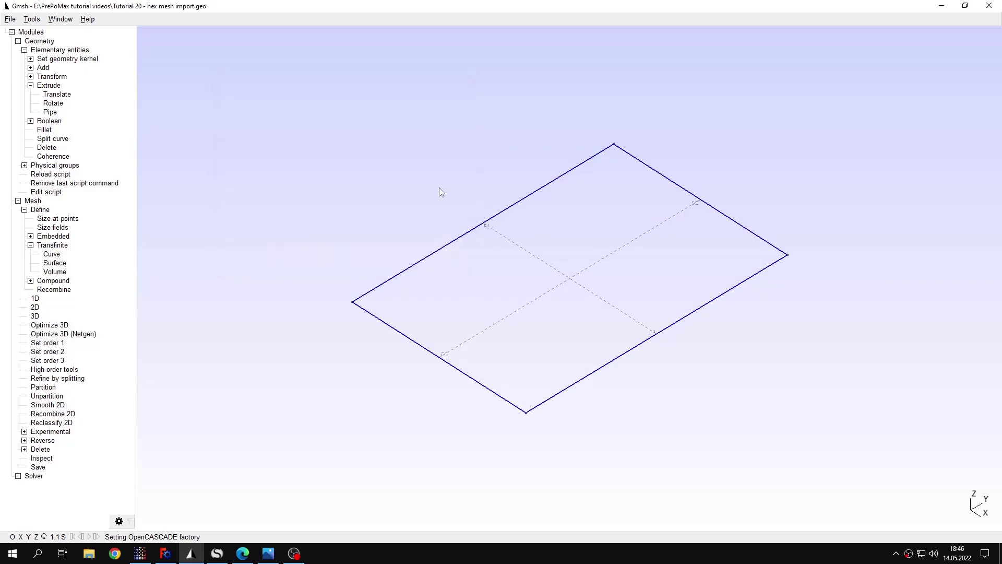
- Extrude the rectangular face by translation with DZ 2000, extruding the mesh in 80 recombined layers
left_click(59, 94)
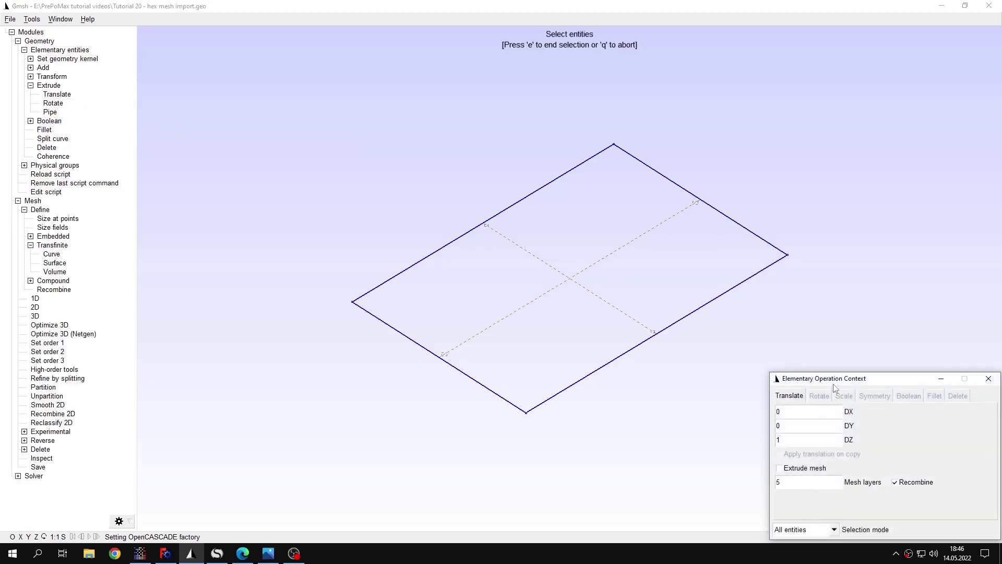
left_click_drag(835, 385, 782, 330)
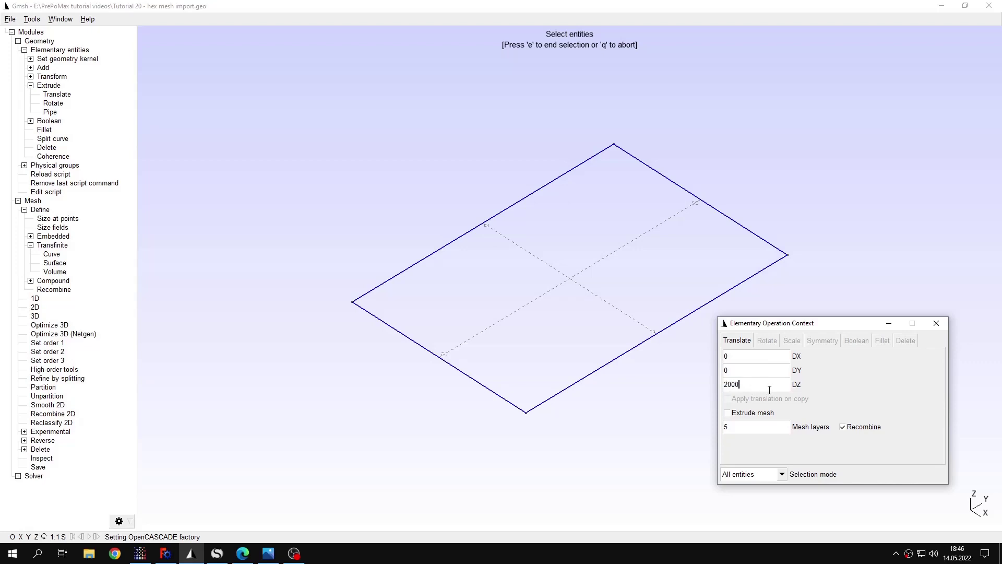
left_click(727, 413)
double_click(743, 429)
left_click(570, 277)
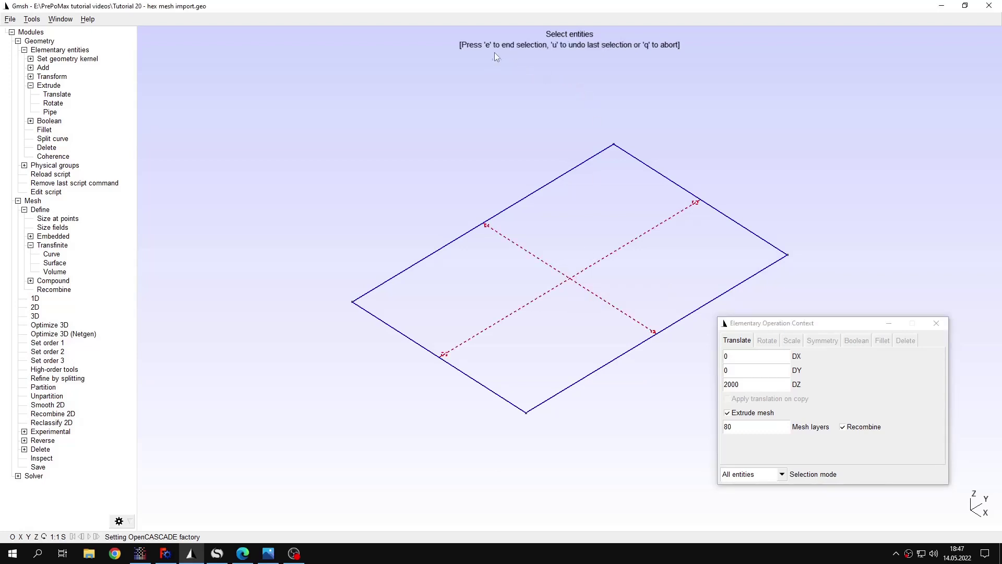
key("e")
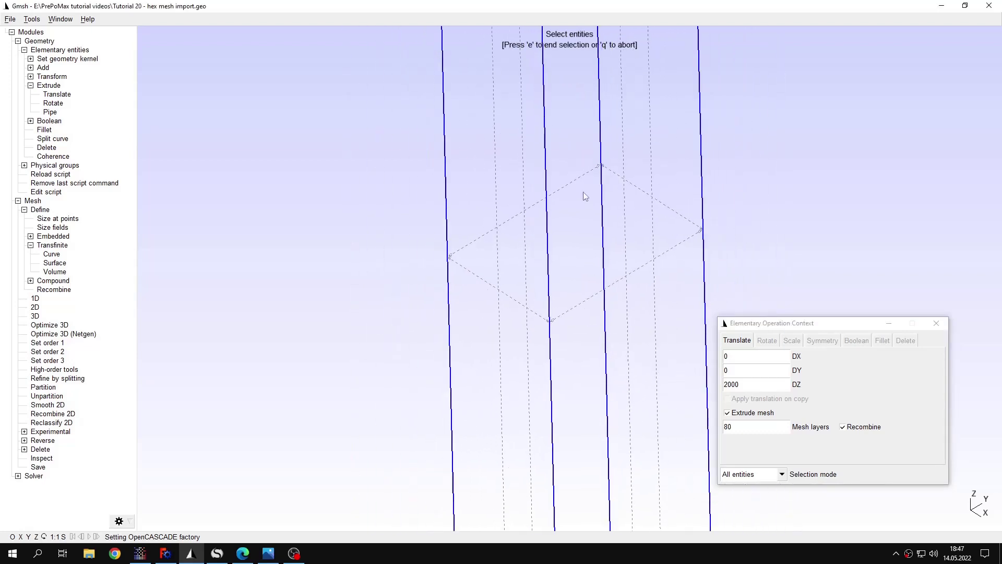
scroll(597, 235, "down", 5)
key("q")
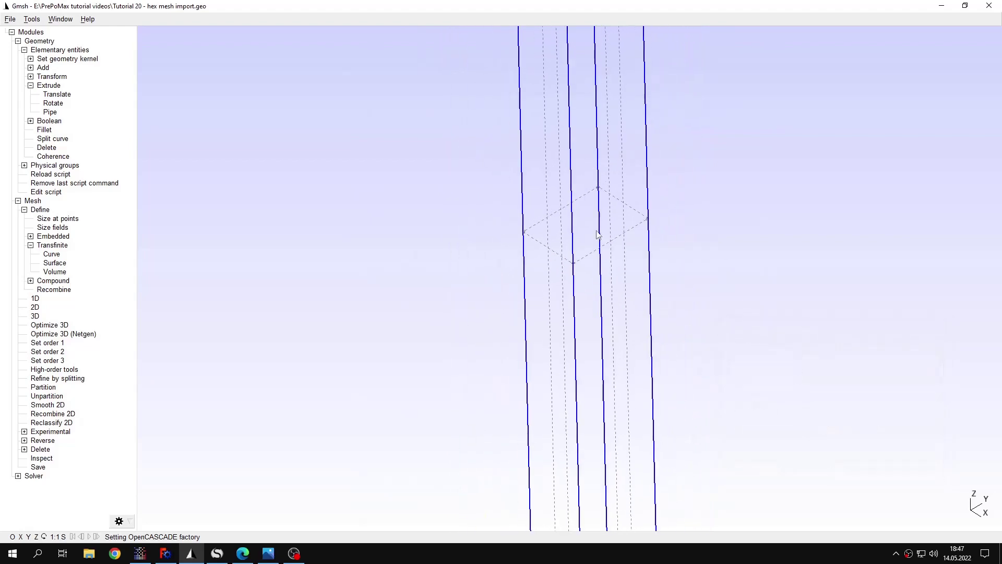
- Add the extruded beam's volume as a physical group with automatic tag, and review the commands in the .geo script
scroll(597, 235, "down", 5)
left_click_drag(597, 235, 645, 134)
left_click_drag(813, 162, 679, 219)
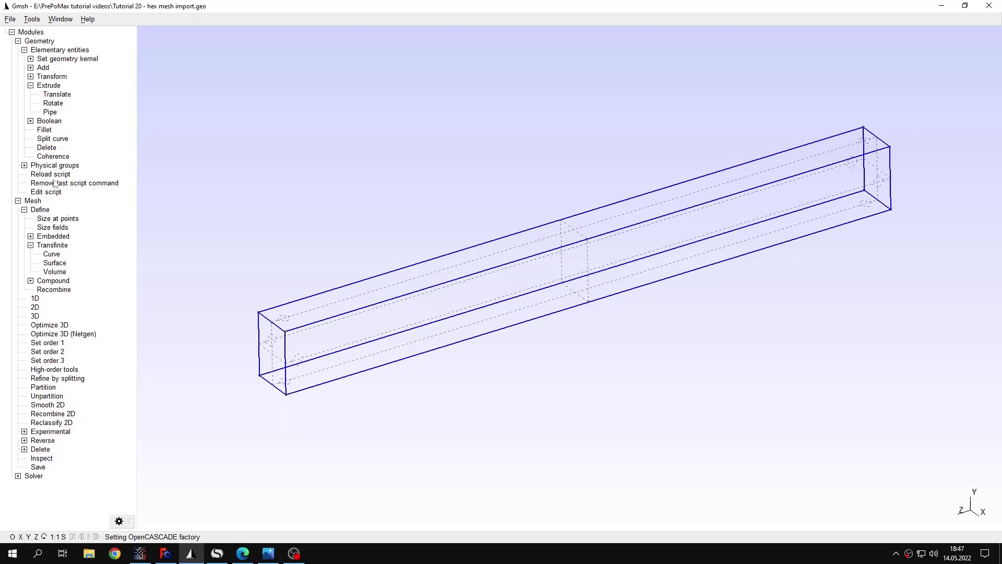
left_click(24, 166)
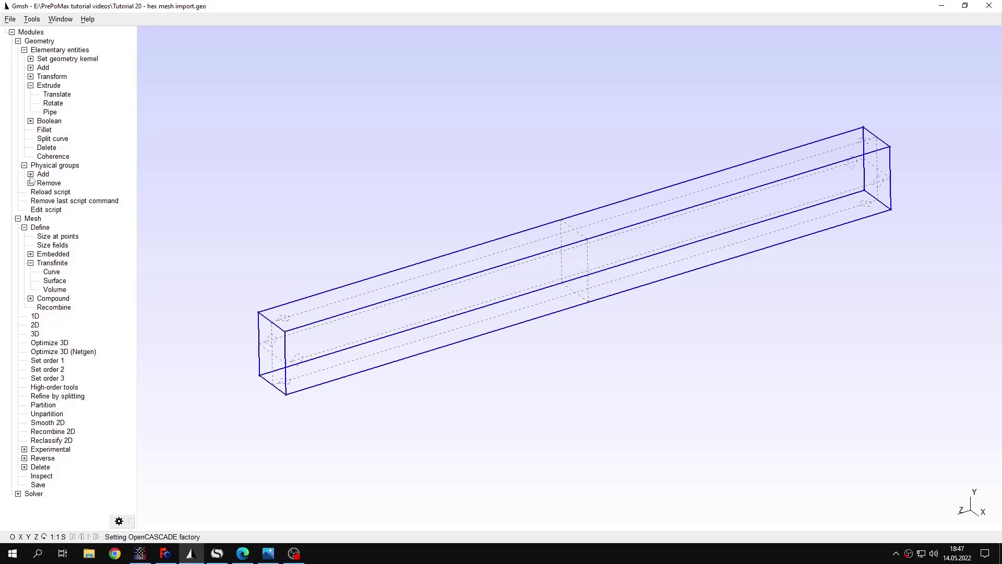
left_click(31, 174)
left_click(62, 210)
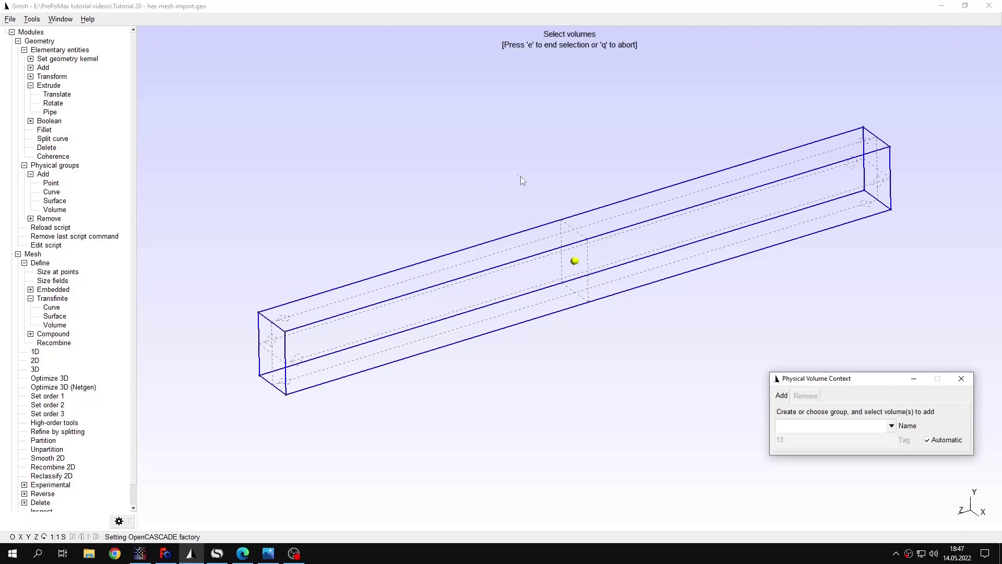
left_click(572, 260)
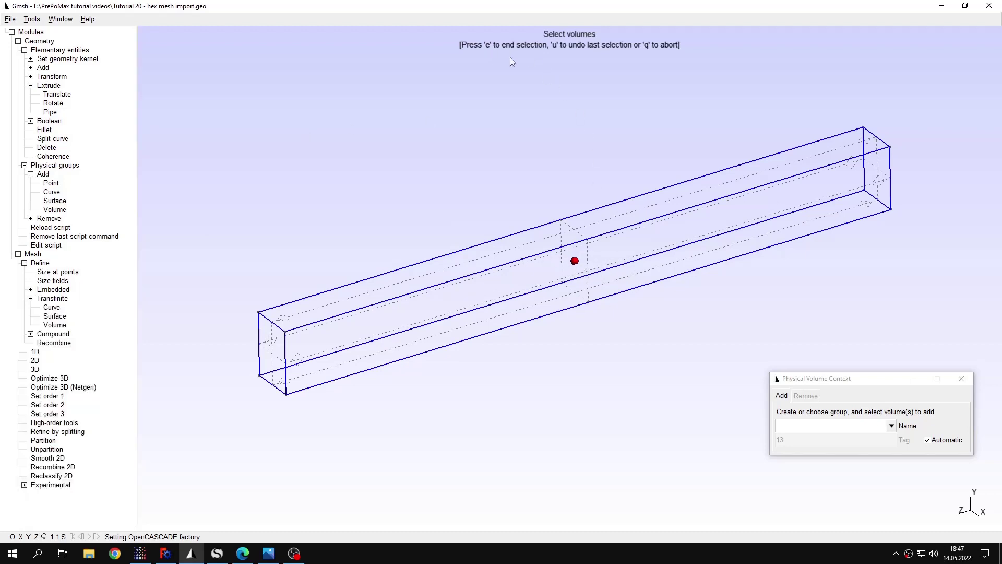
key("e")
key("q")
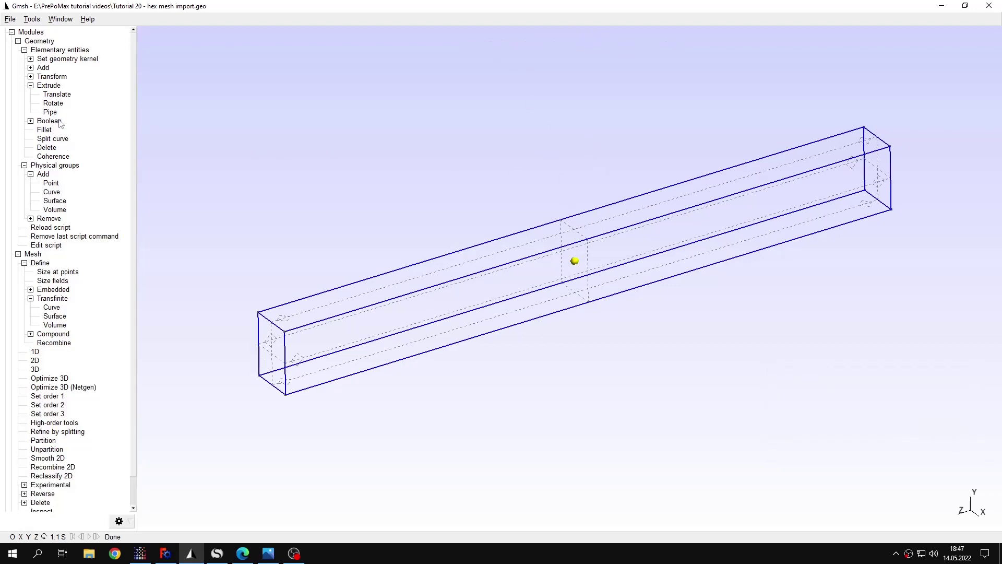
left_click(54, 244)
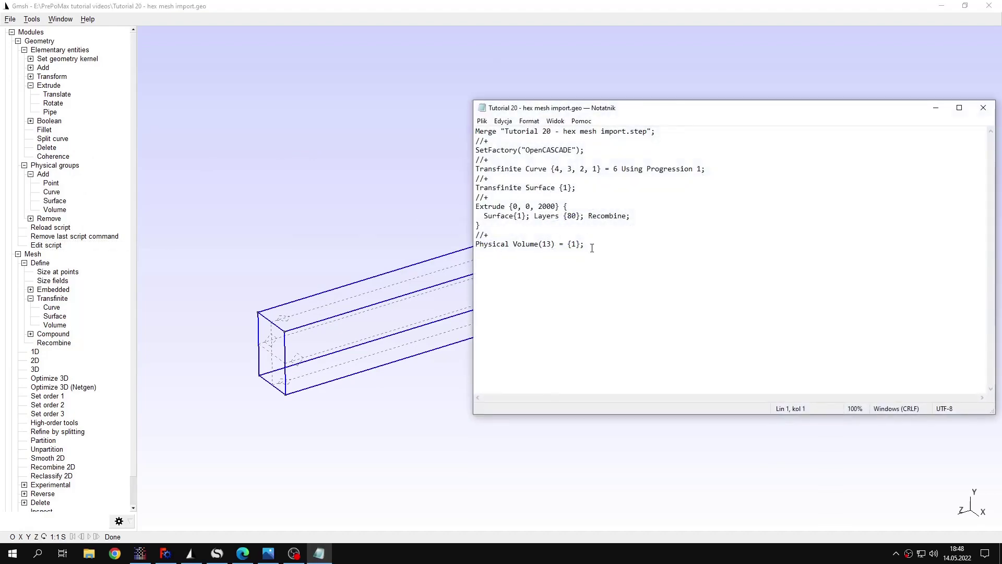
left_click(984, 108)
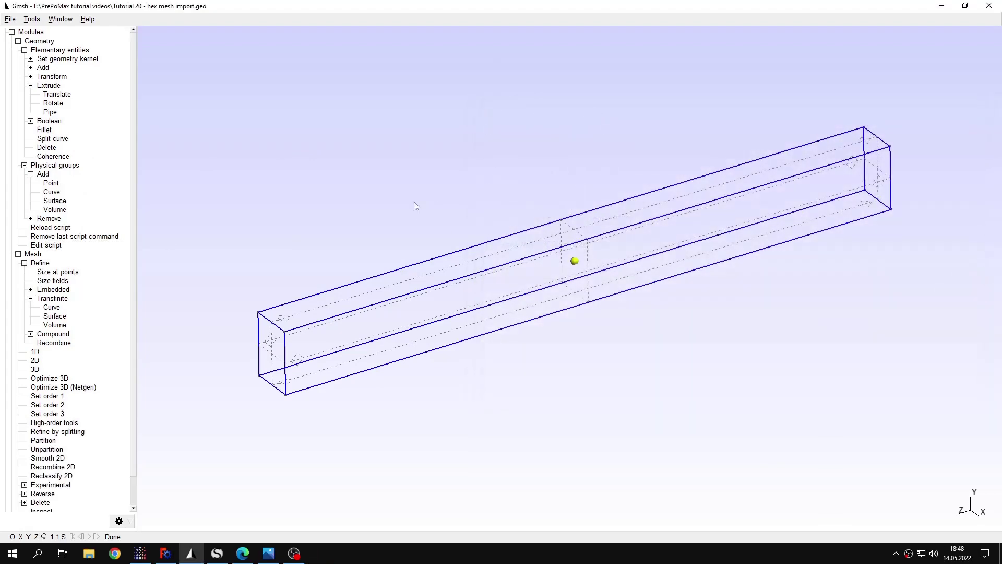
- Generate the 1D, 2D and 3D meshes of the beam in sequence
left_click(46, 353)
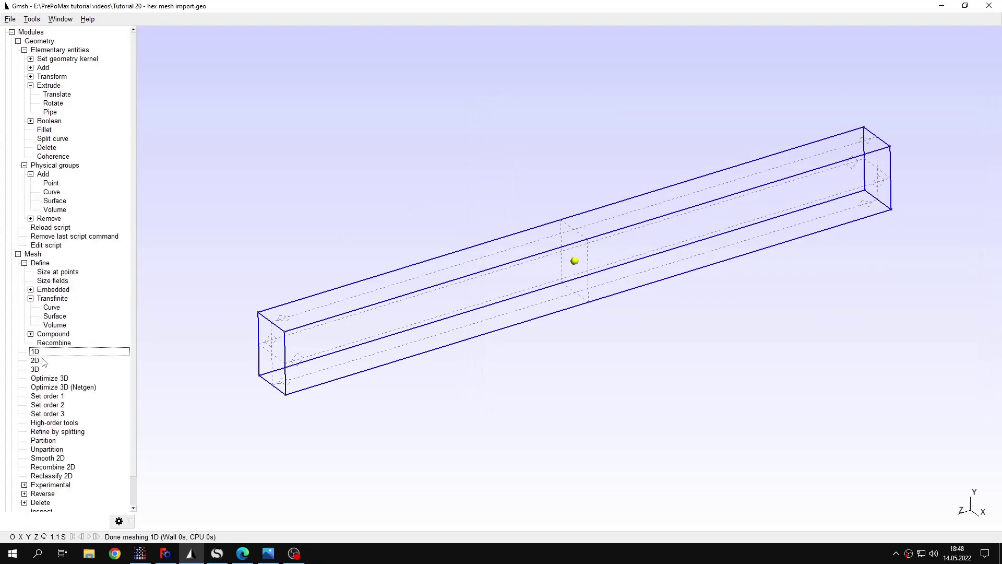
left_click(46, 361)
left_click(50, 371)
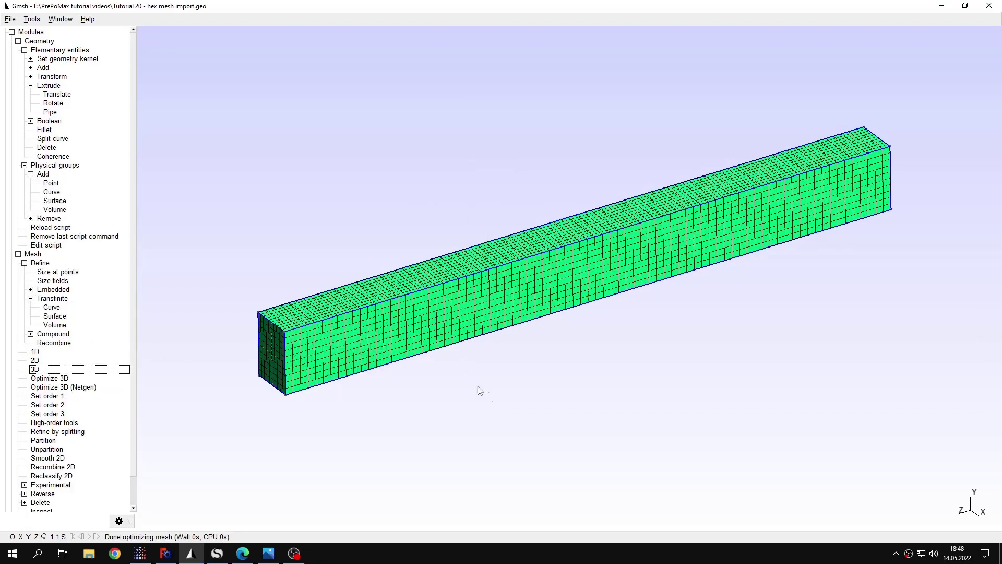
- Hide the geometry surfaces and inspect the beam's mesh from several angles
left_click_drag(487, 396, 534, 384)
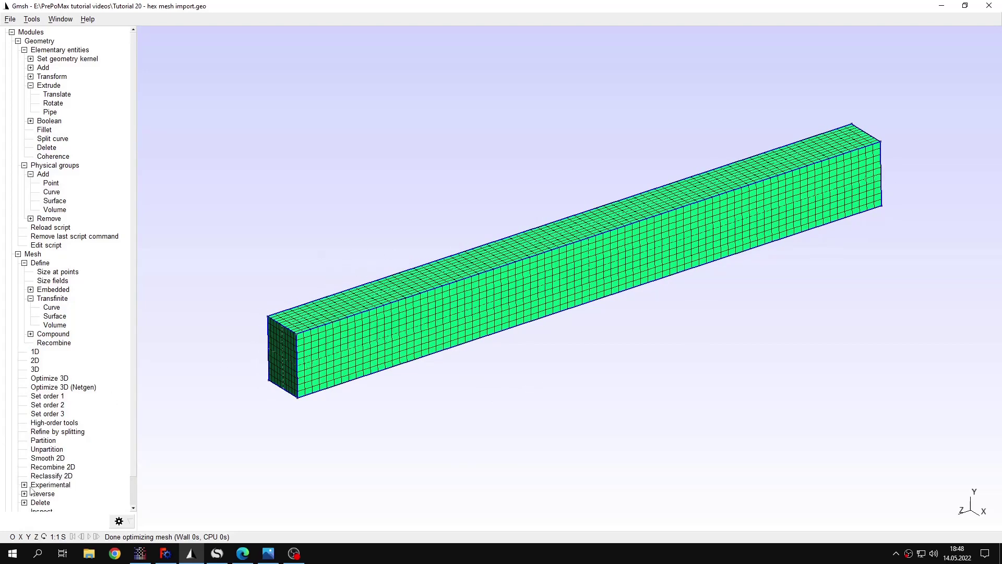
left_click(12, 537)
mouse_move(64, 519)
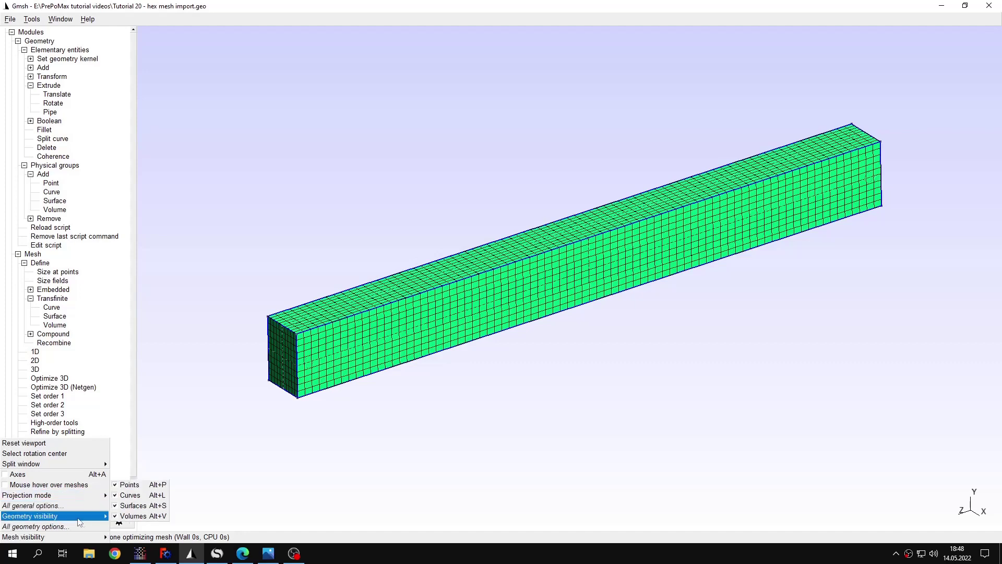
left_click(142, 506)
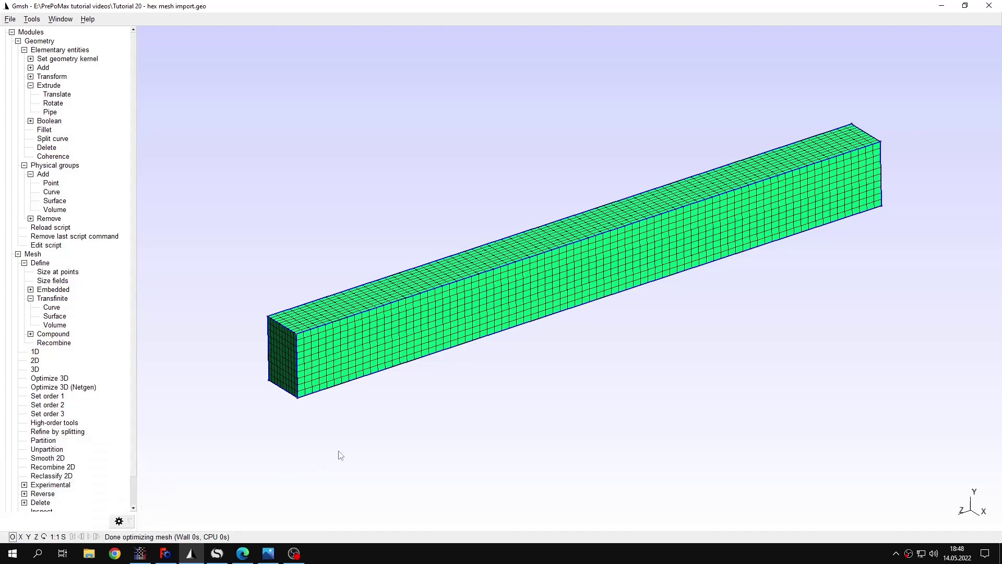
scroll(569, 345, "up", 2)
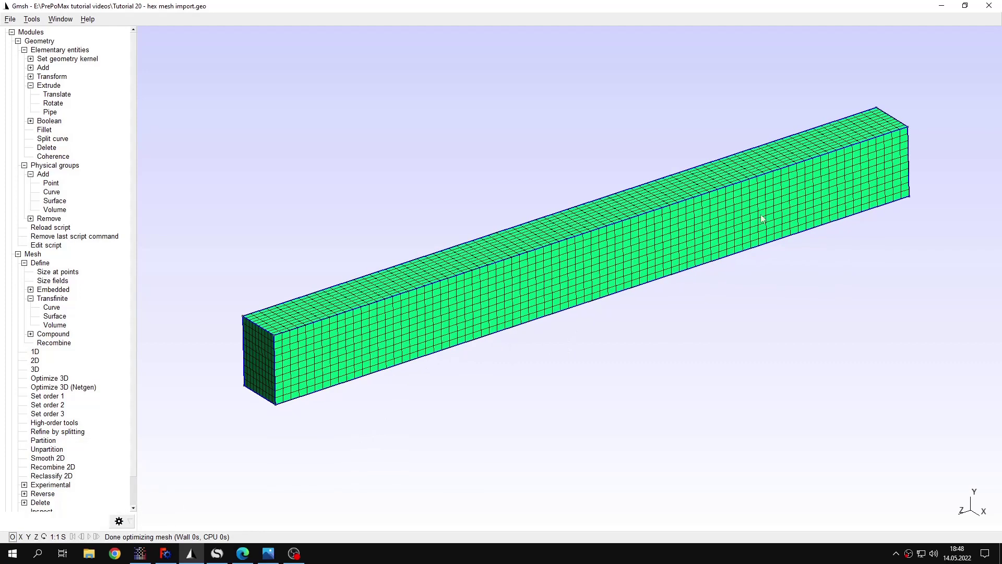
left_click_drag(477, 409, 635, 410)
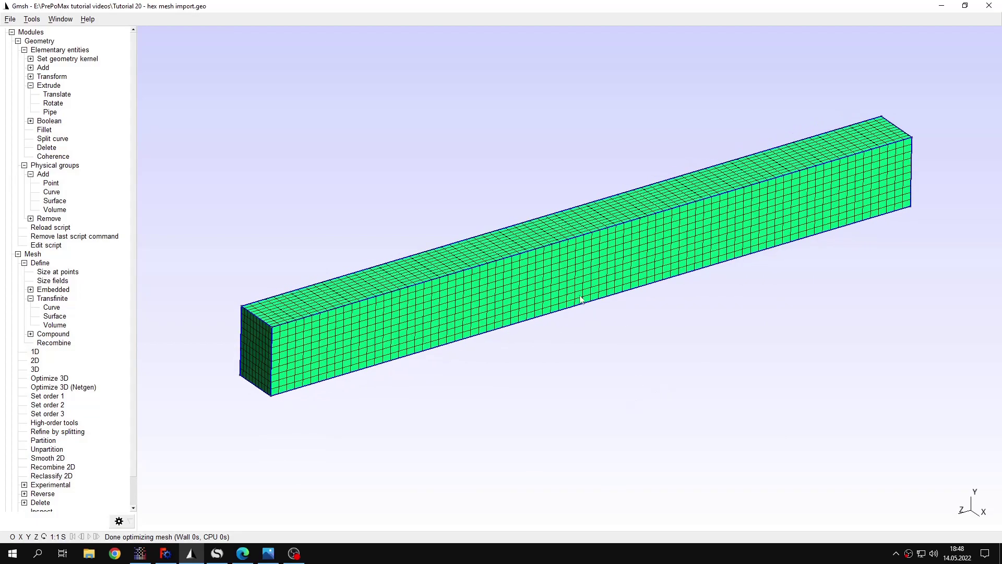
left_click_drag(355, 274, 292, 339)
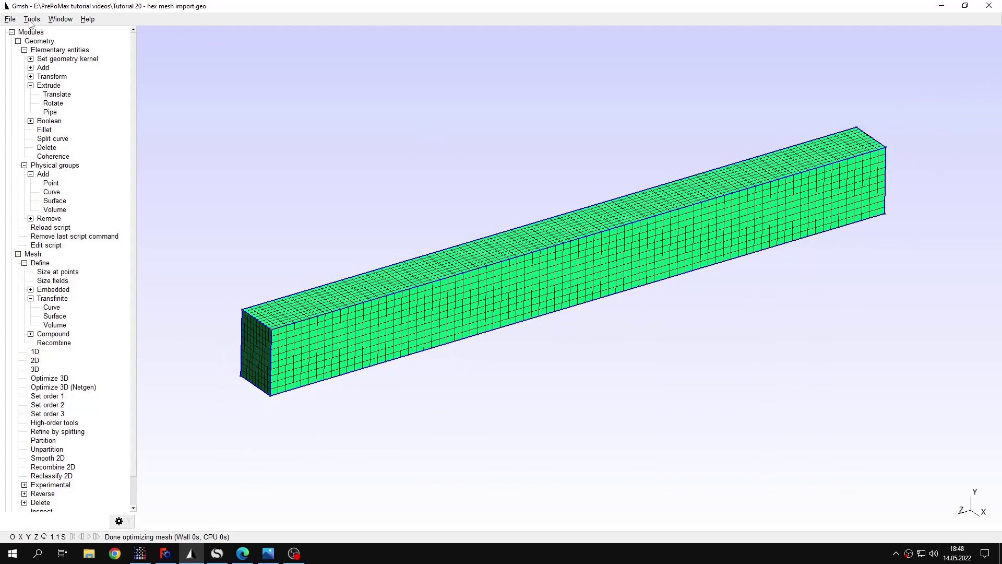
- Export the beam mesh as "Tutorial 20 - hex mesh import.inp", accepting the default Abaqus INP options
left_click(9, 19)
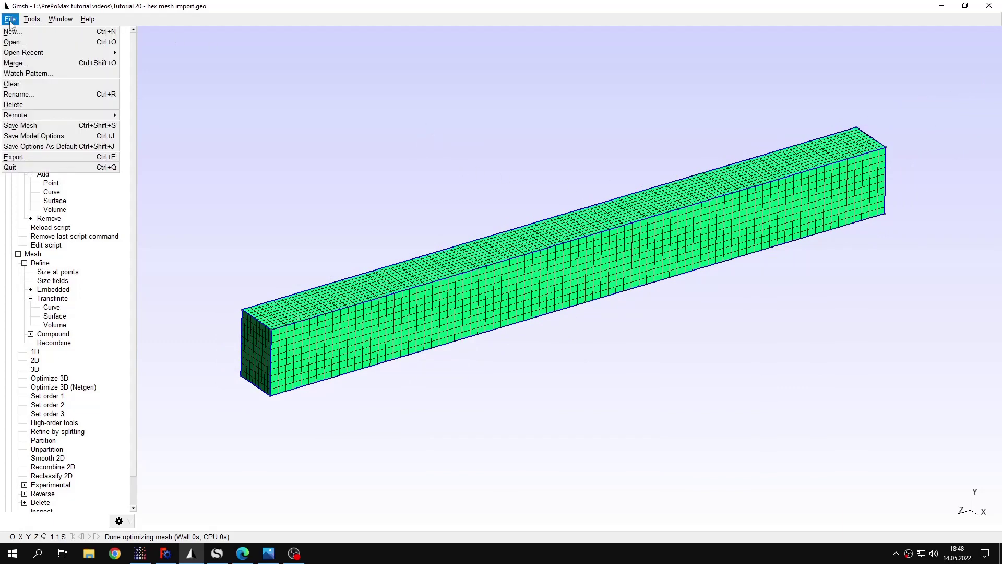
left_click(64, 156)
scroll(254, 166, "down", 10)
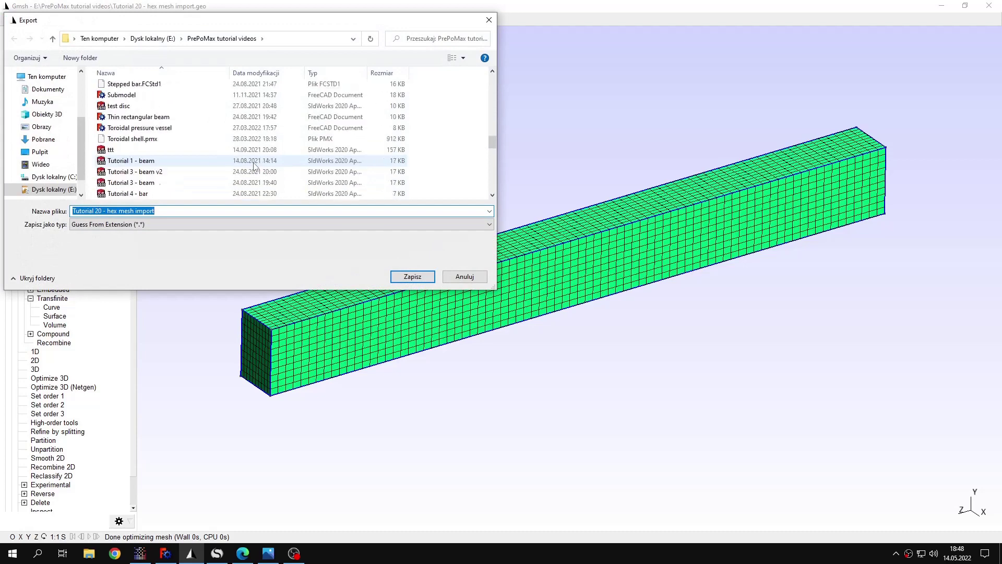
scroll(254, 166, "down", 5)
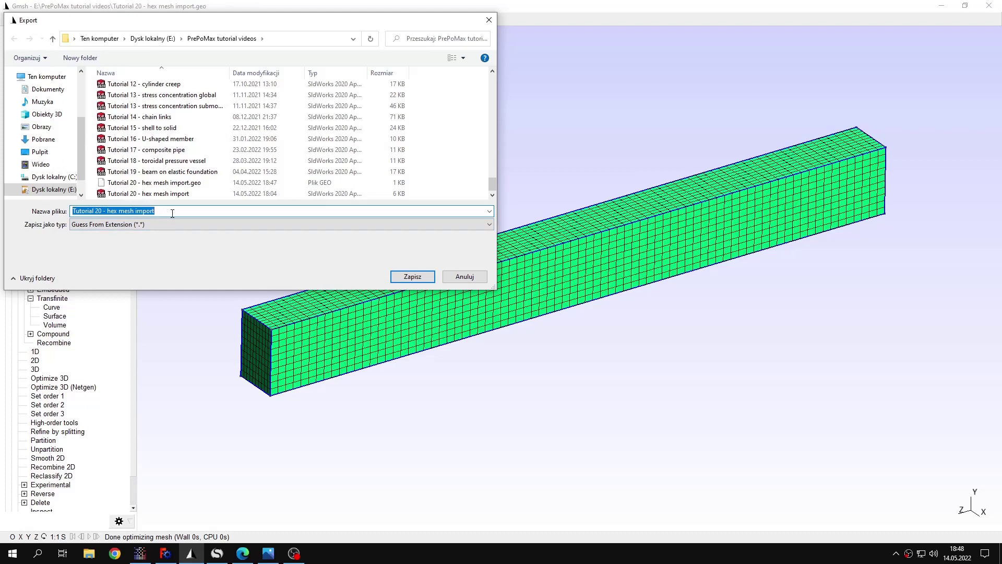
left_click(172, 213)
type(".inp")
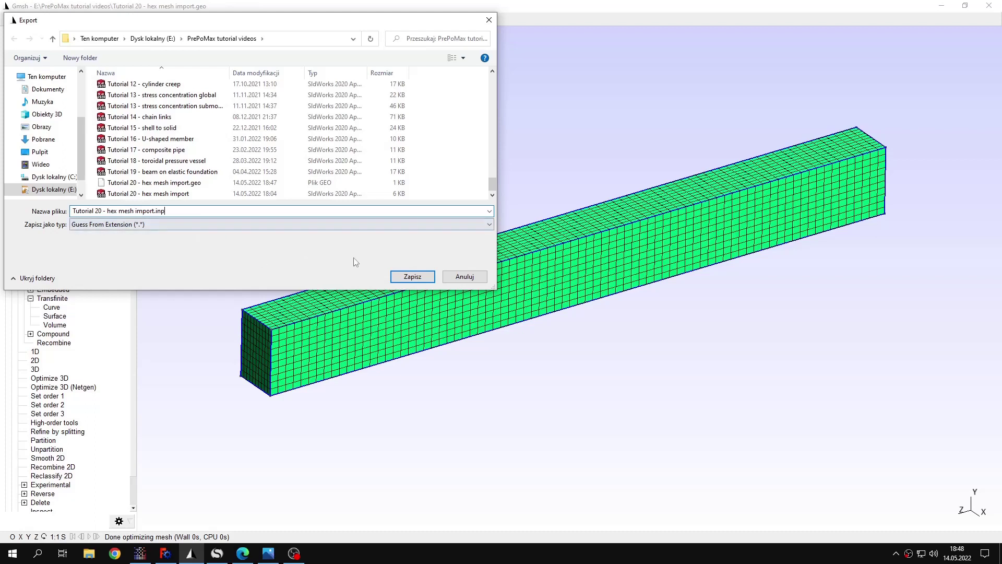
left_click(423, 282)
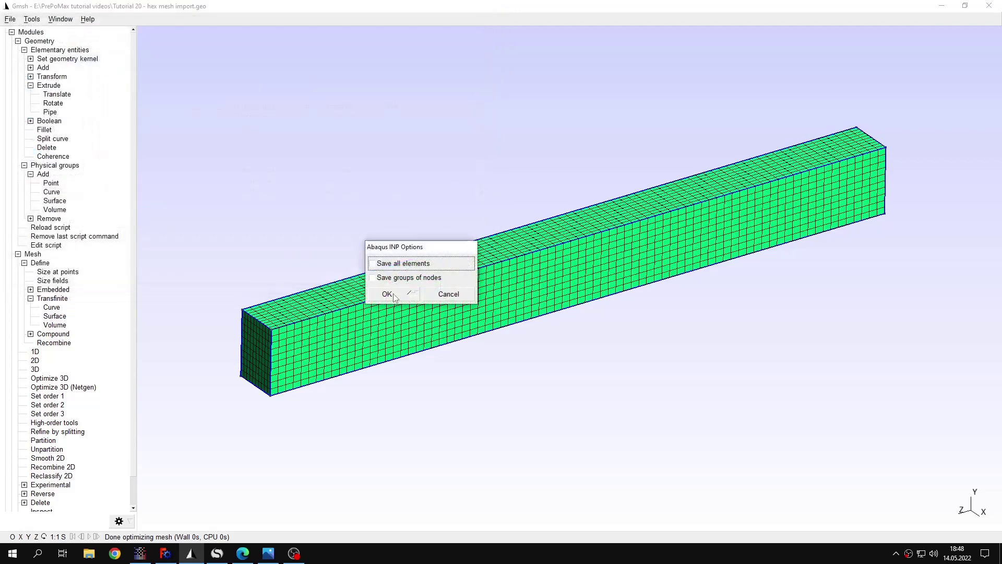
left_click(392, 296)
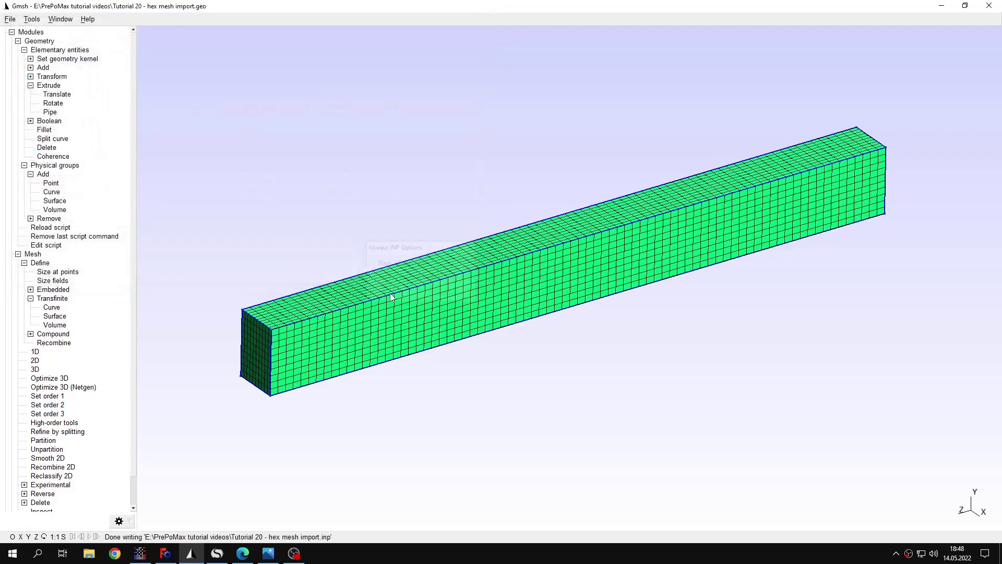
- Switch to PrePoMax and create a new 3D model with the mm, ton, s, °C unit system
left_click(140, 553)
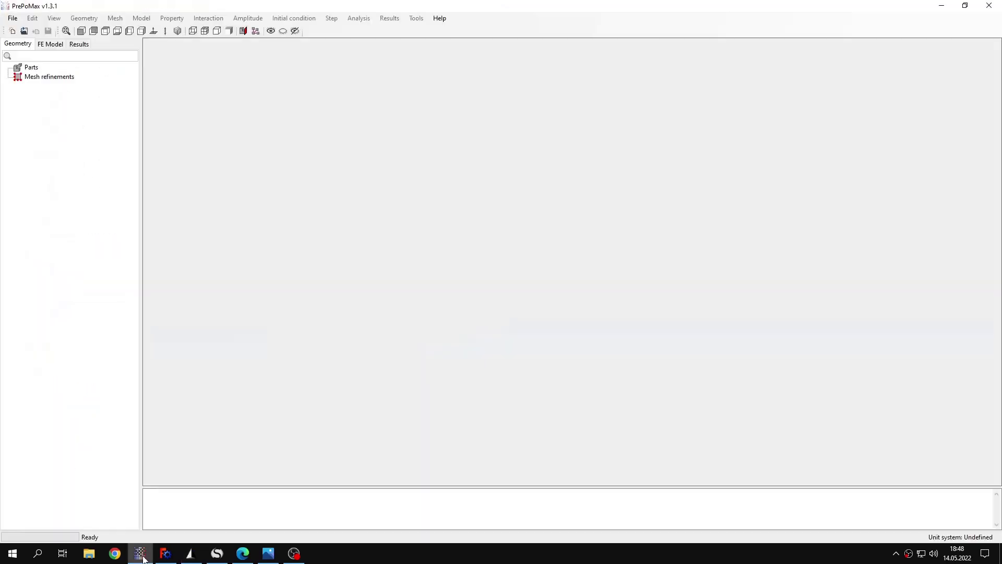
left_click(12, 31)
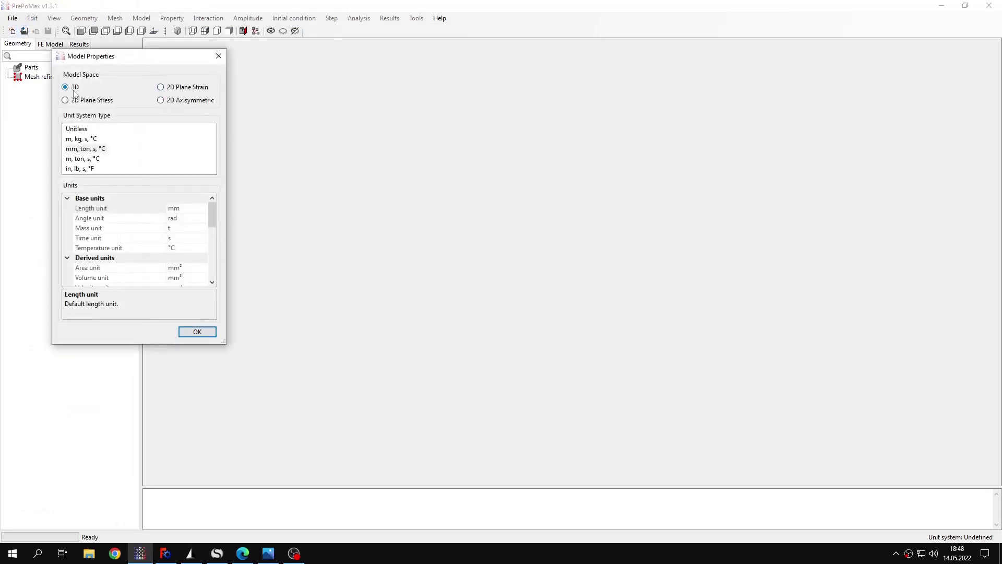
left_click(209, 335)
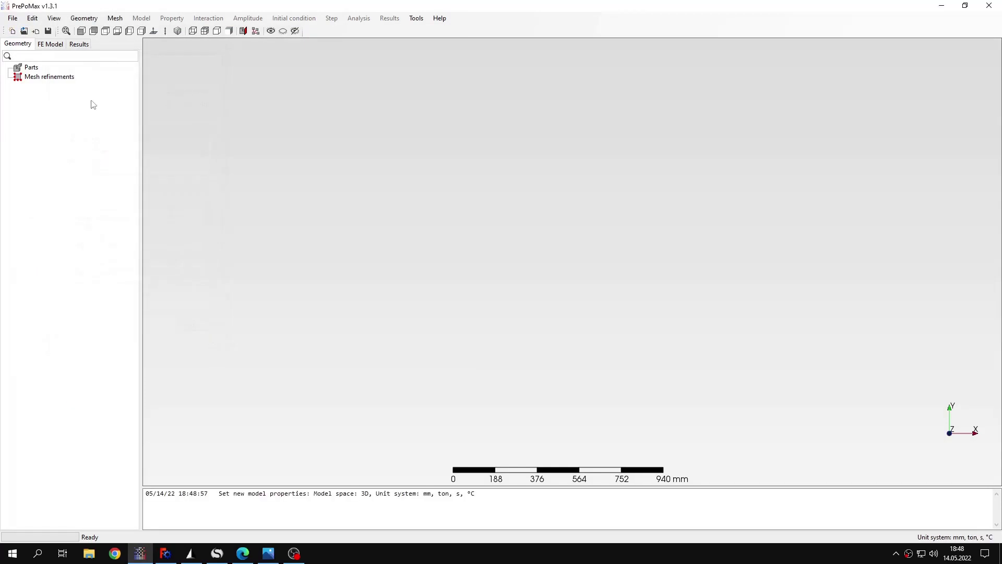
- Import the mesh file "Tutorial 20 - hex mesh import" of type INP into the model
left_click(35, 31)
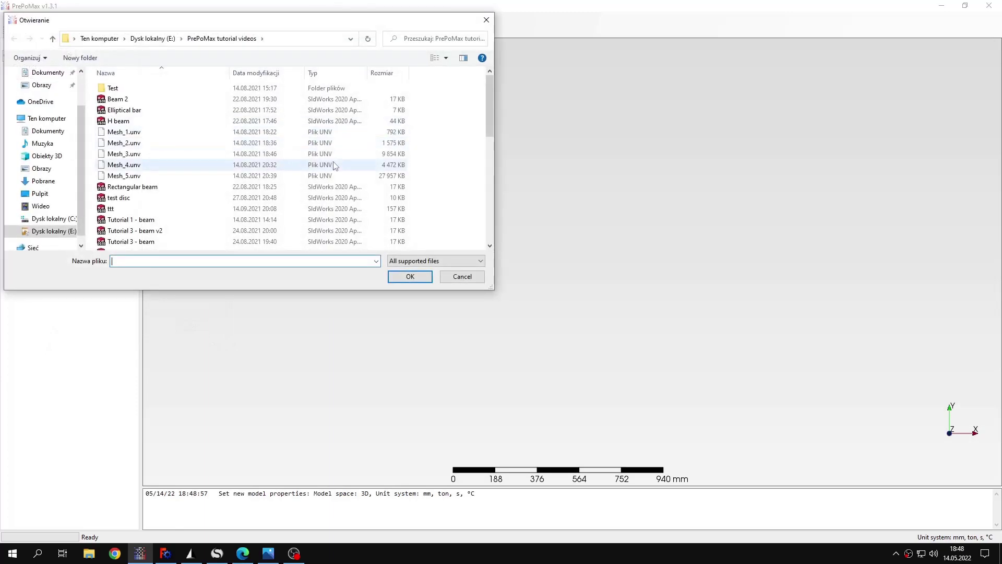
scroll(334, 167, "down", 5)
left_click(245, 233)
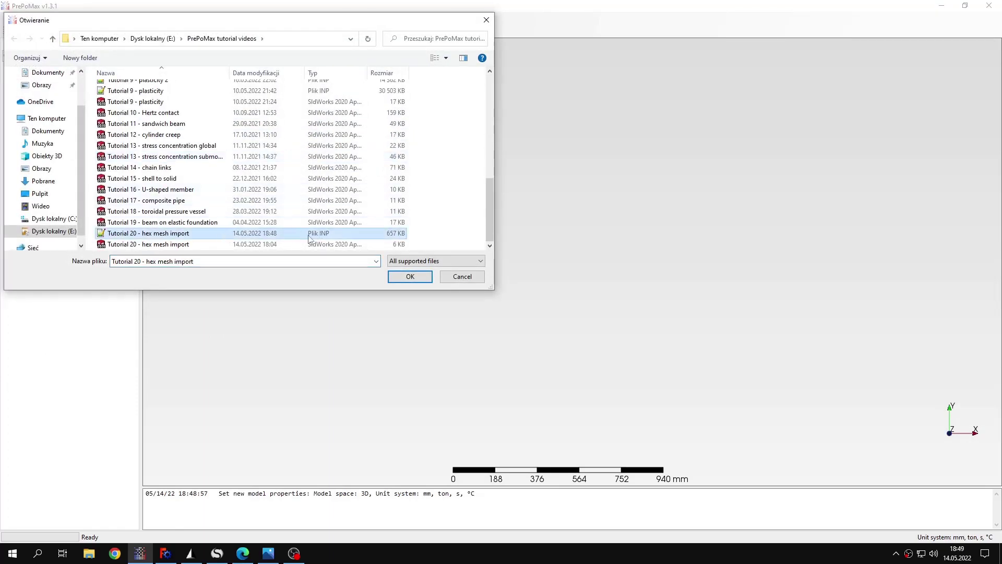
left_click(412, 262)
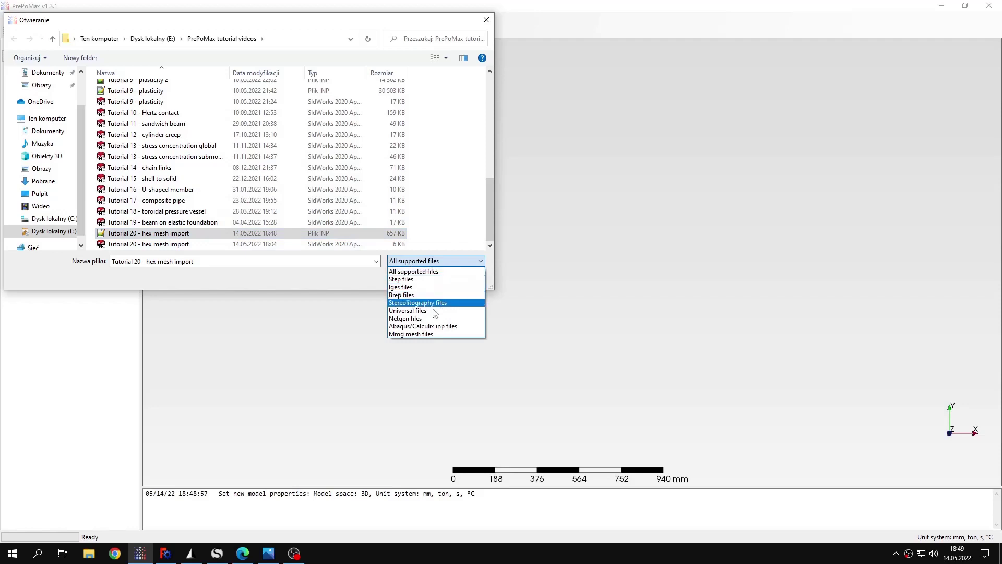
left_click(412, 272)
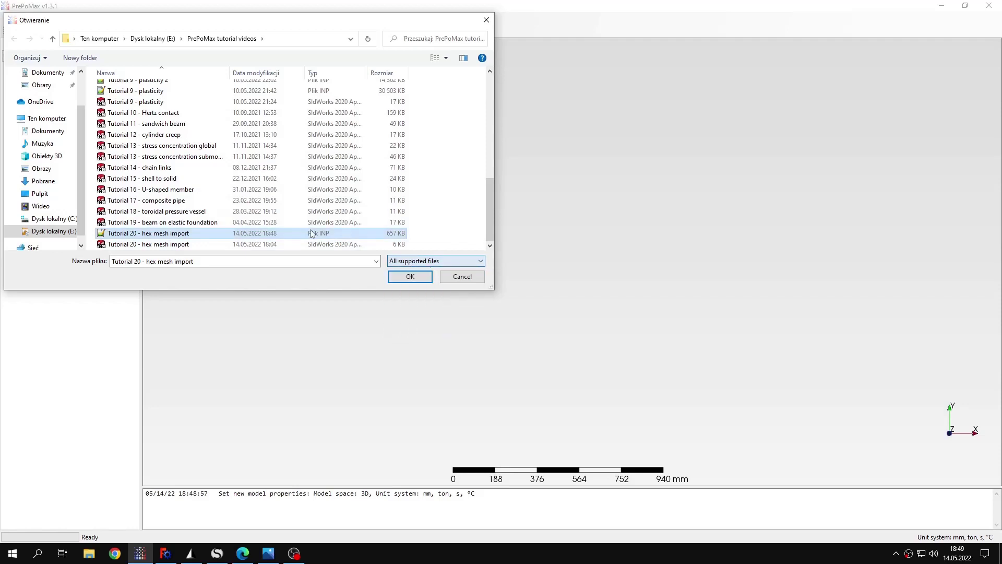
left_click(312, 223)
left_click(314, 236)
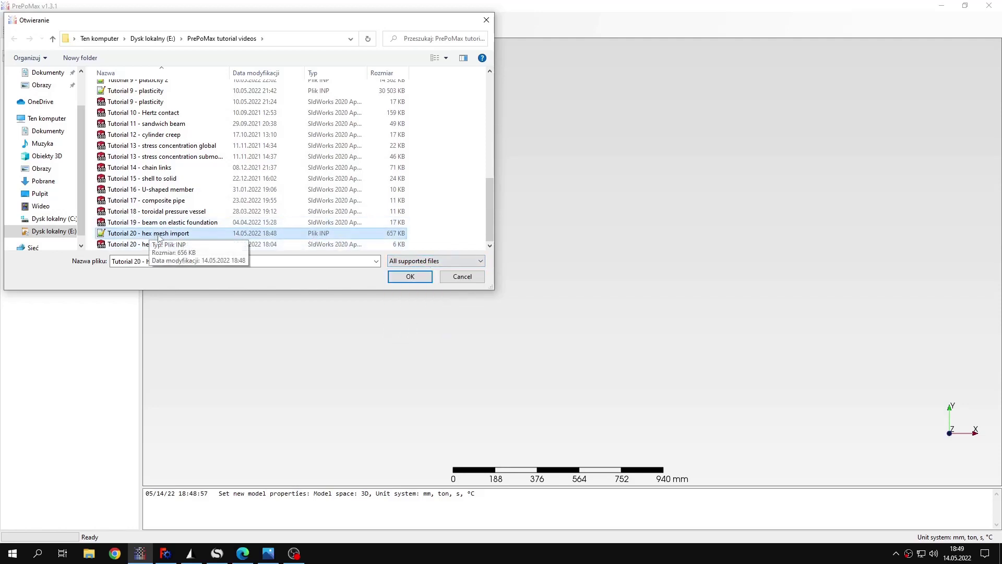
left_click(392, 276)
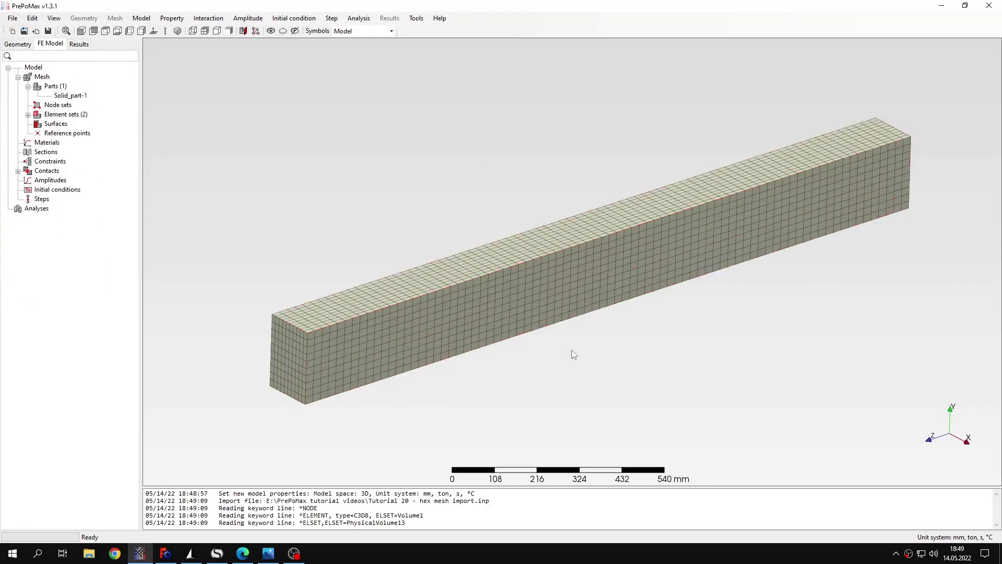
- Delete the imported element sets Volume1 and PhysicalVolume13
left_click(28, 114)
left_click(67, 124)
left_click(79, 134, "ctrl")
right_click(88, 132)
left_click(146, 204)
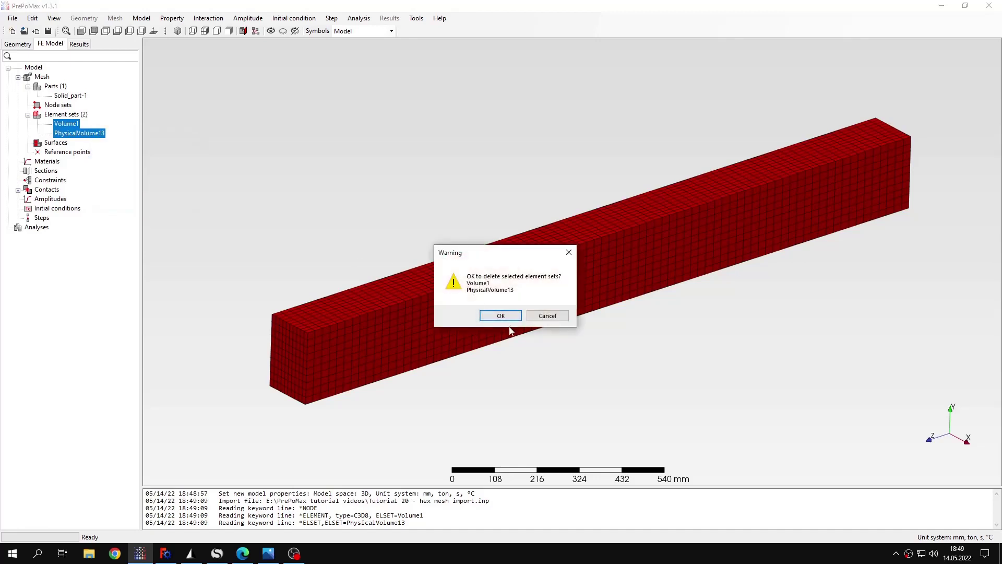
left_click(502, 314)
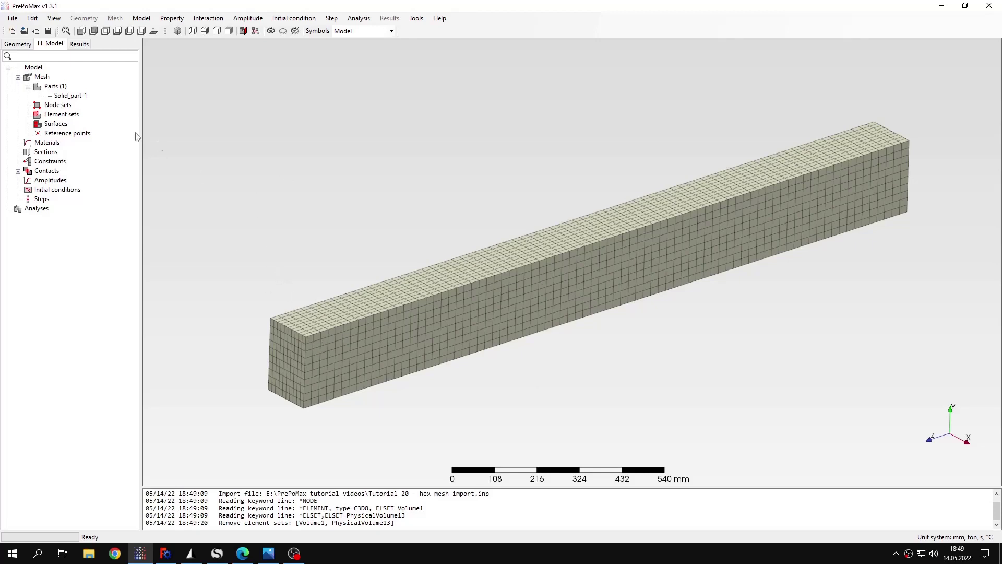
- Edit the solid beam part and set its linear hexa type to C3D8R
right_click(81, 96)
left_click(103, 108)
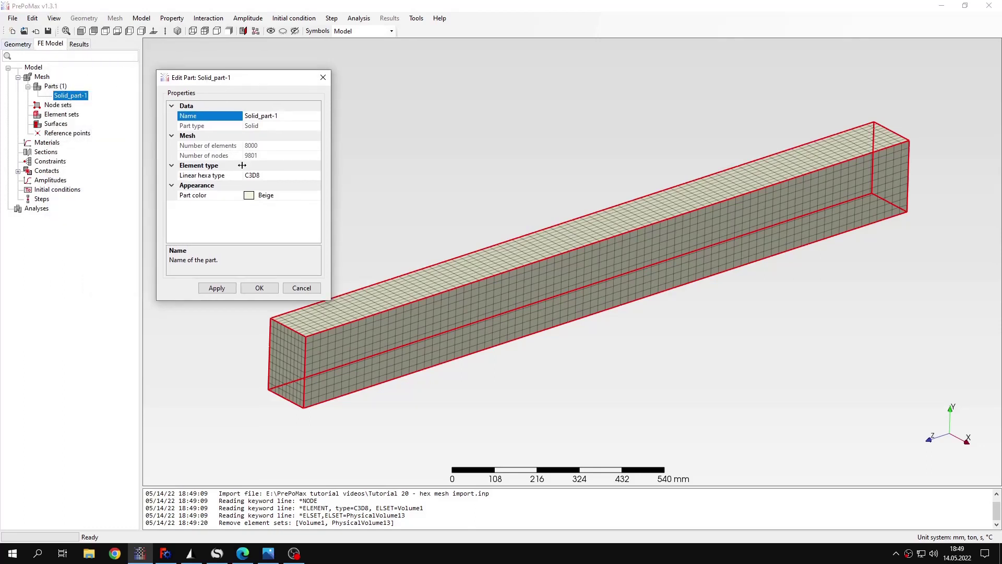
left_click(291, 177)
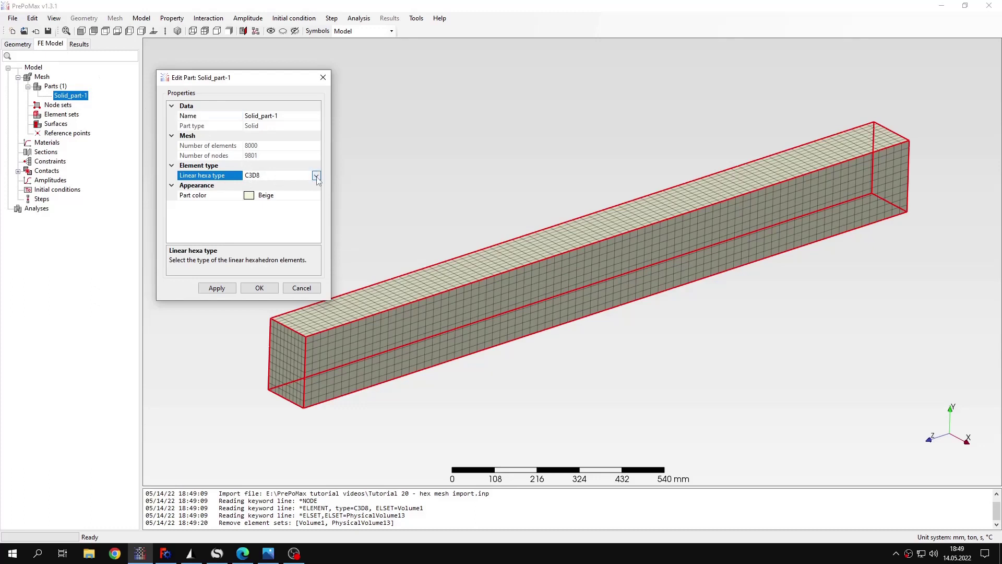
left_click(316, 175)
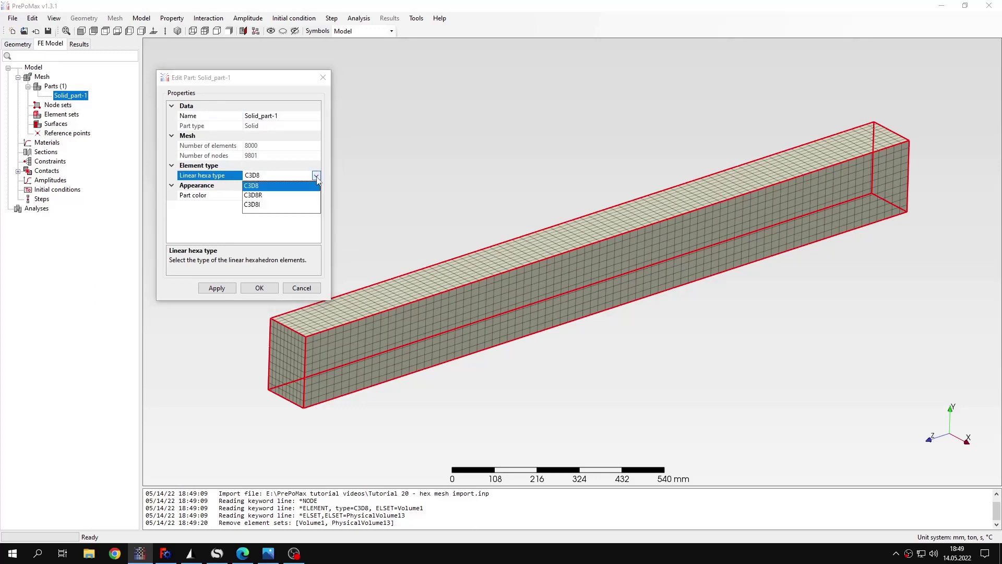
left_click(255, 197)
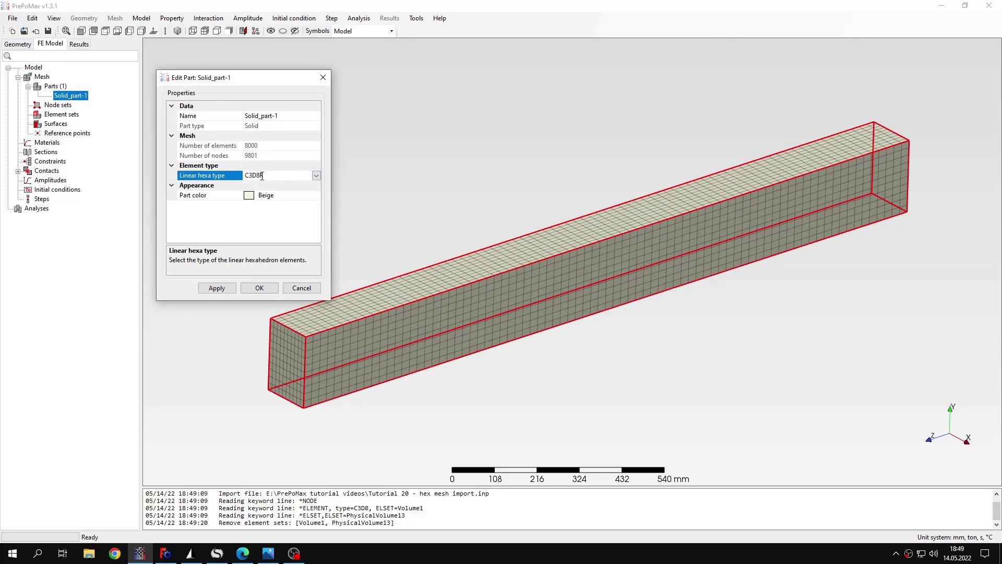
- Review the other hexa types and the element comparison table in results.png, and accept the part's C3D8R setting
left_click(316, 176)
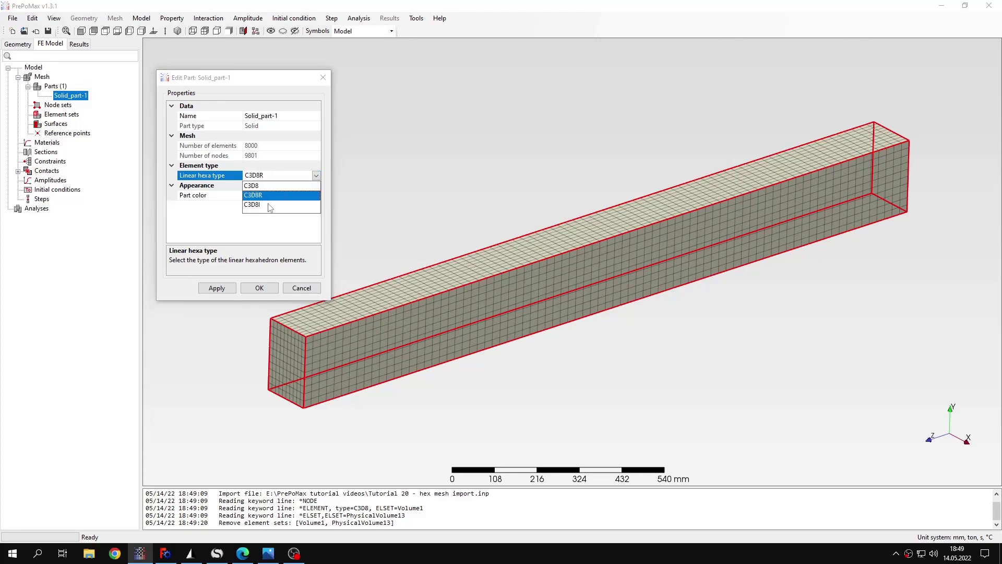
left_click(316, 176)
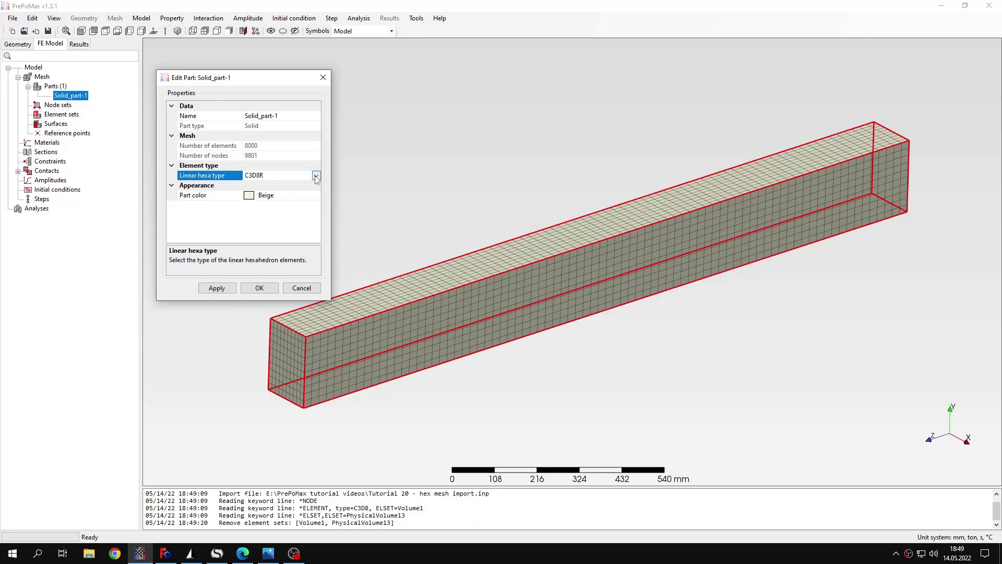
left_click(276, 175)
left_click(283, 228)
left_click(269, 553)
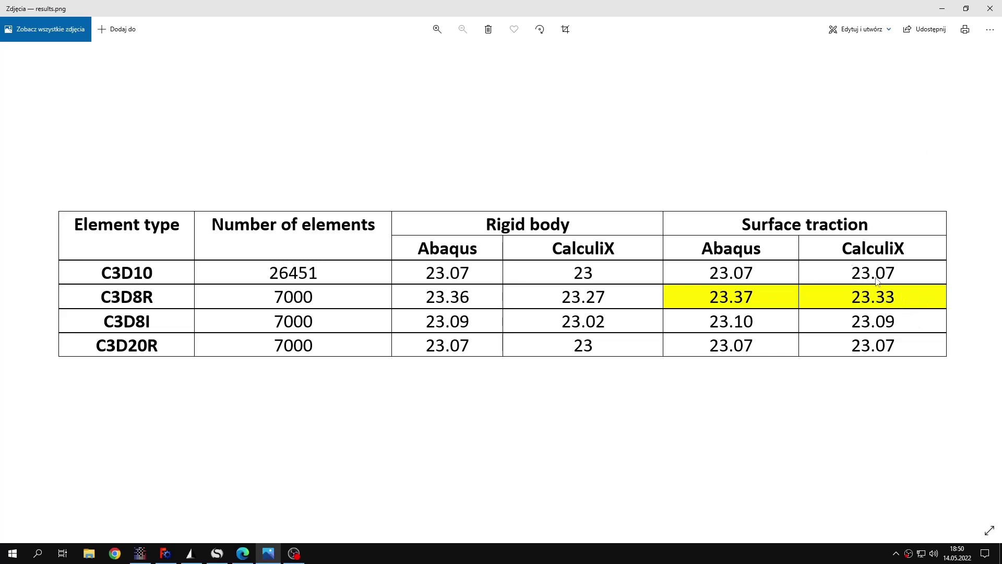
left_click(950, 7)
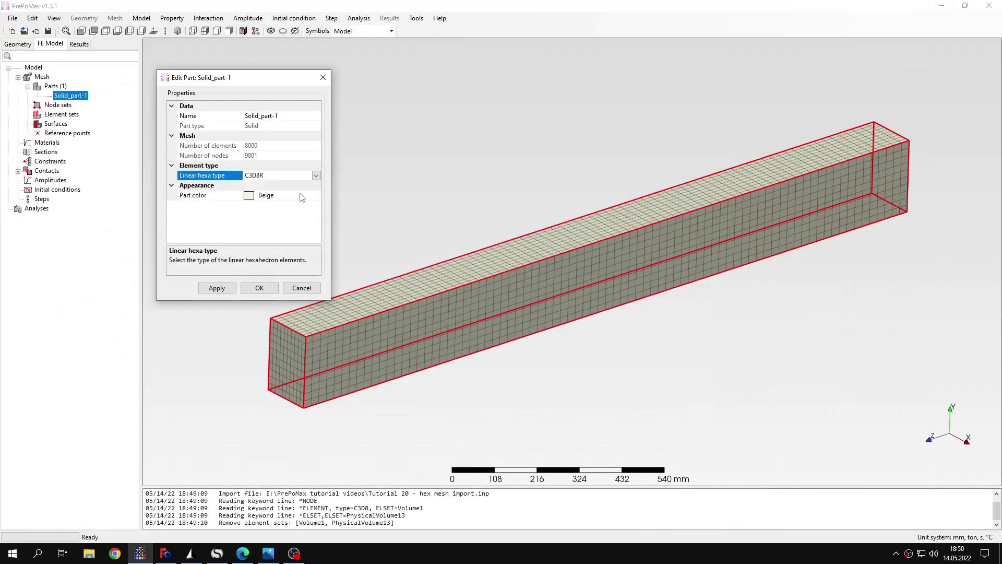
left_click(260, 287)
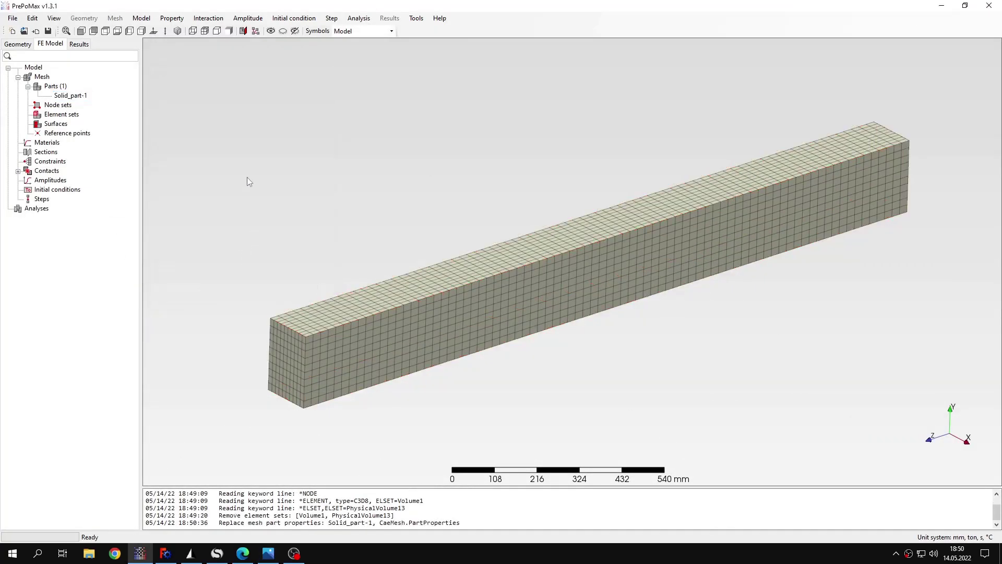
- Start a material named Steel with an Elastic model, Young's modulus 210000 MPa and Poisson's ratio 0.3
double_click(47, 142)
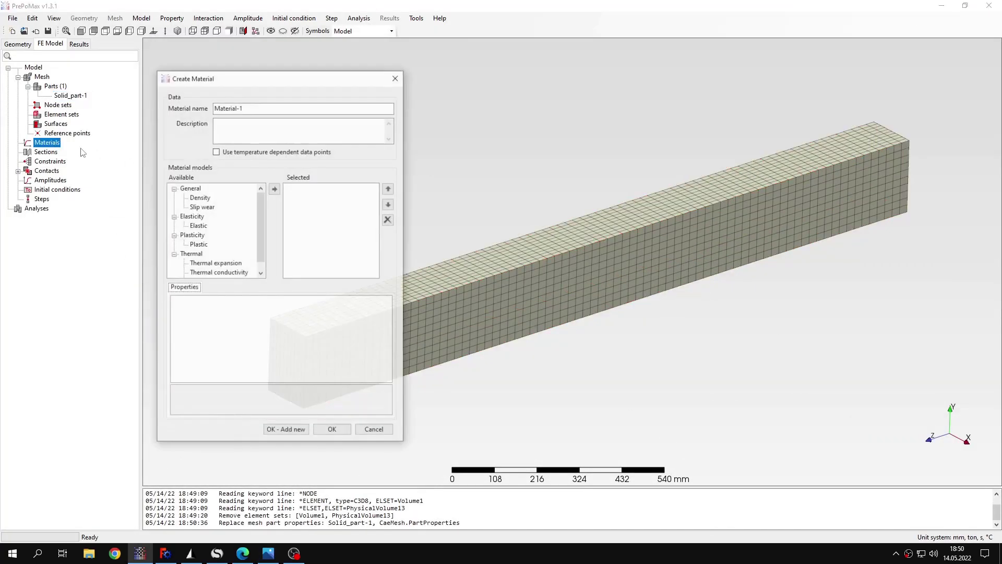
left_click(198, 225)
left_click(275, 189)
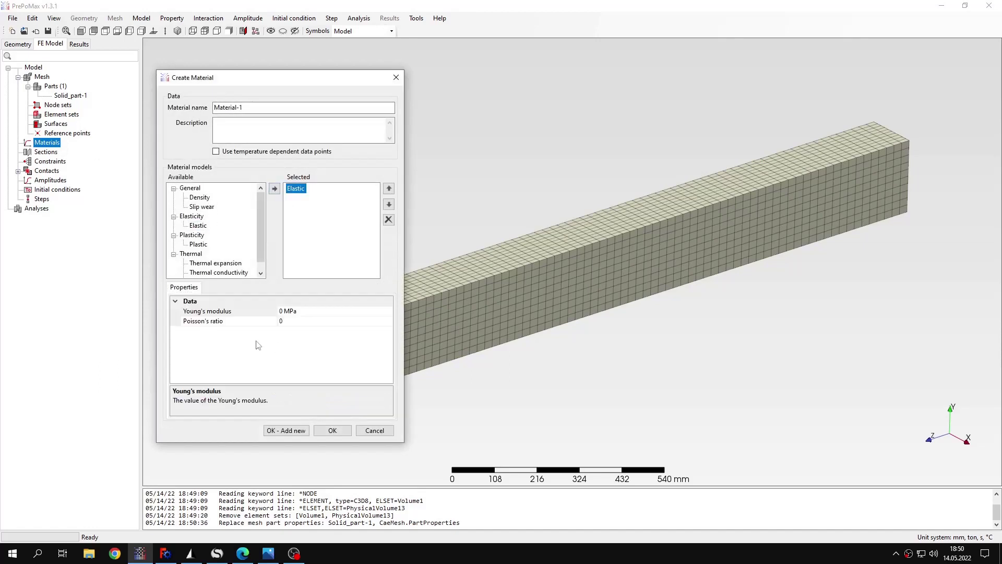
double_click(227, 107)
type("Steel")
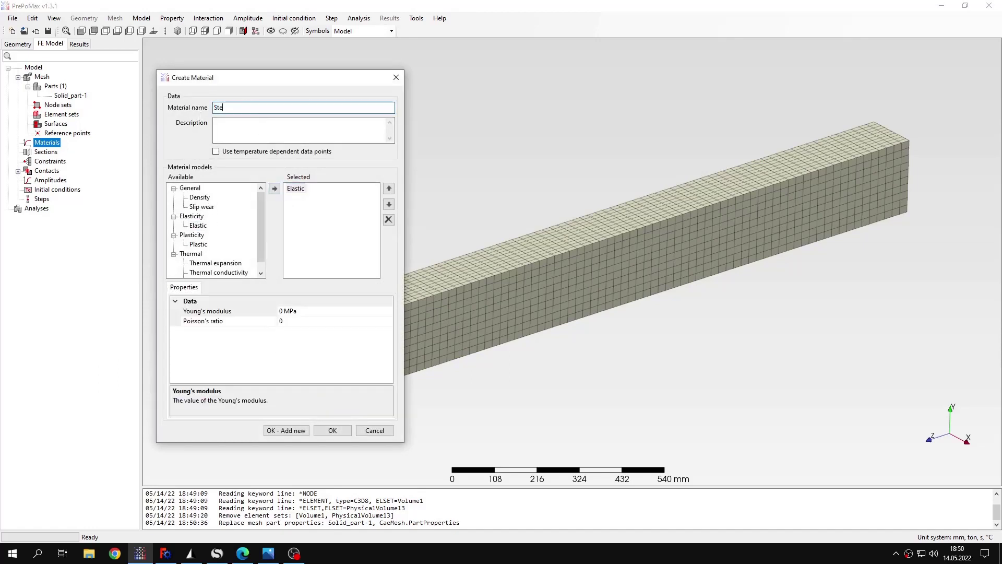
left_click(290, 311)
type("210000")
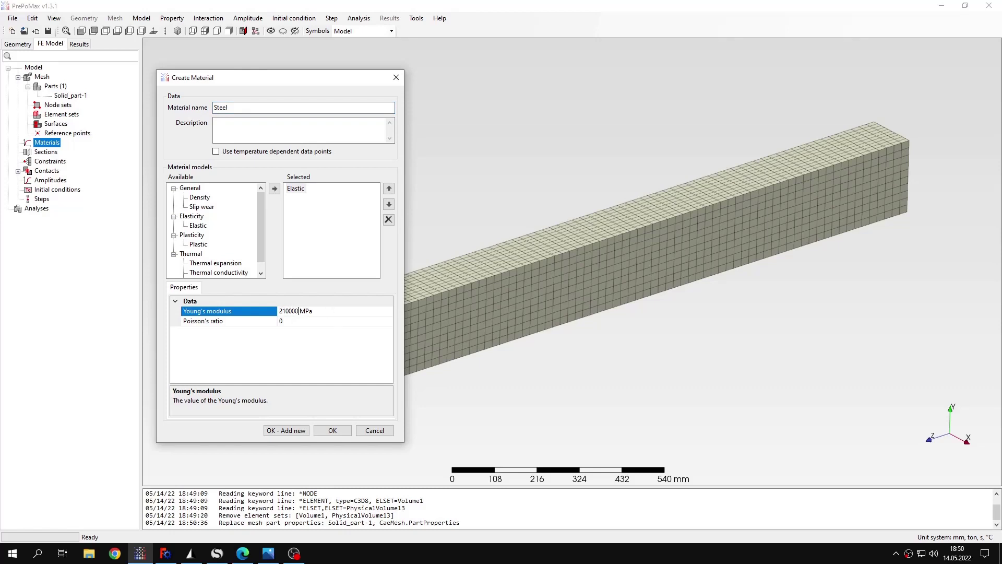
left_click(312, 323)
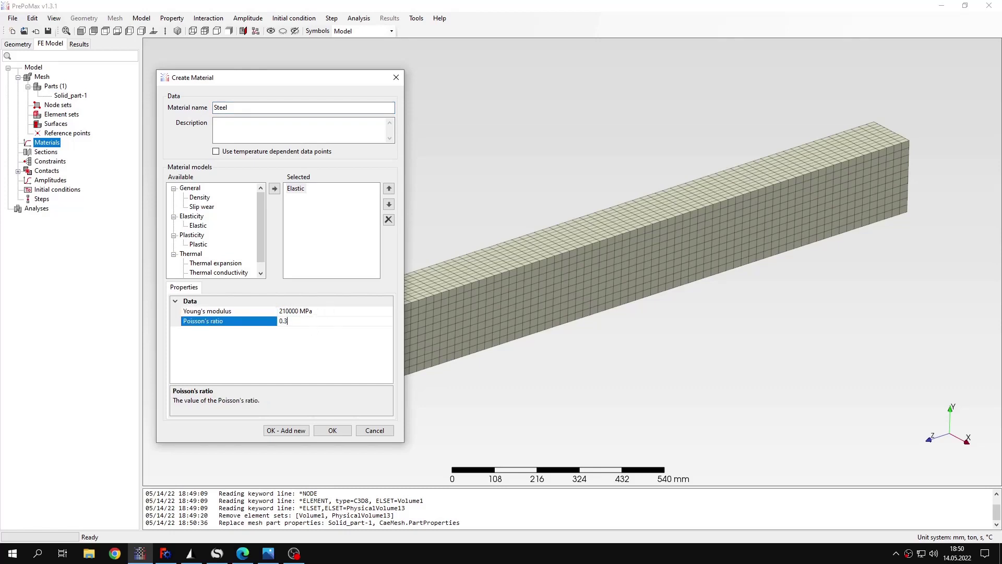
- Add a Plastic model with yield stress 235 MPa at zero plastic strain to Steel, and save the material
left_click(198, 244)
left_click(274, 189)
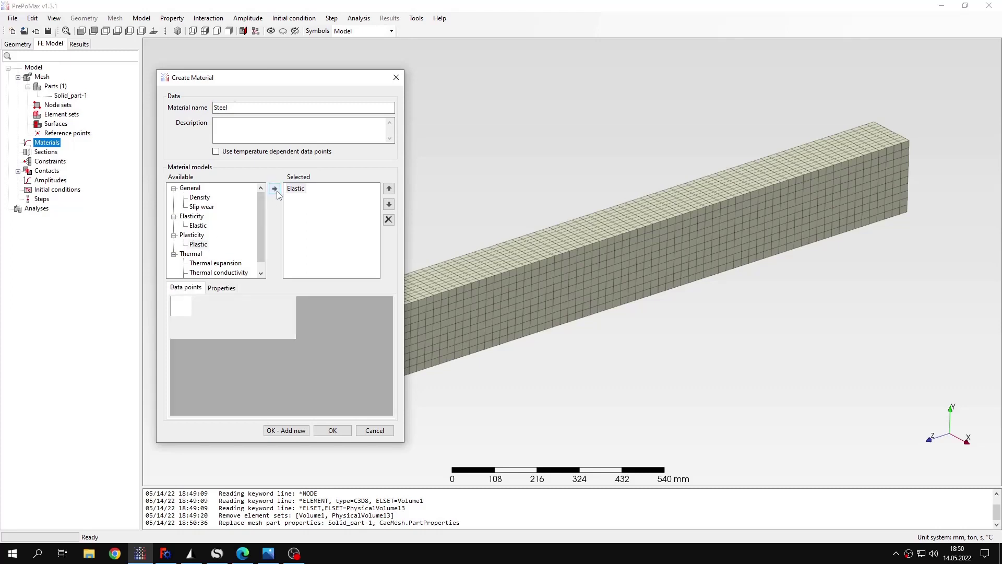
left_click(229, 322)
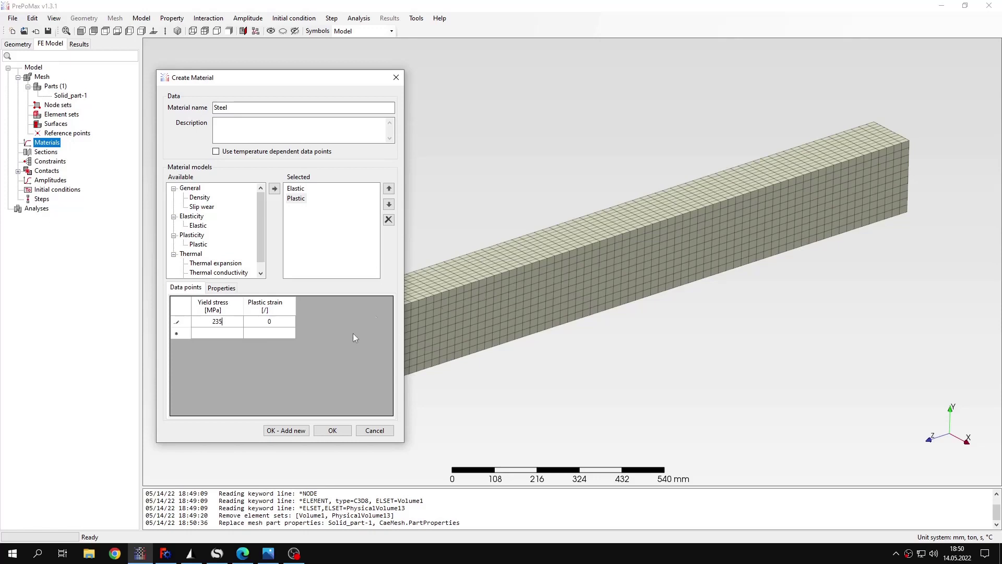
left_click(347, 435)
left_click(346, 431)
- Create a solid section that assigns the Steel material to the whole beam part
double_click(46, 161)
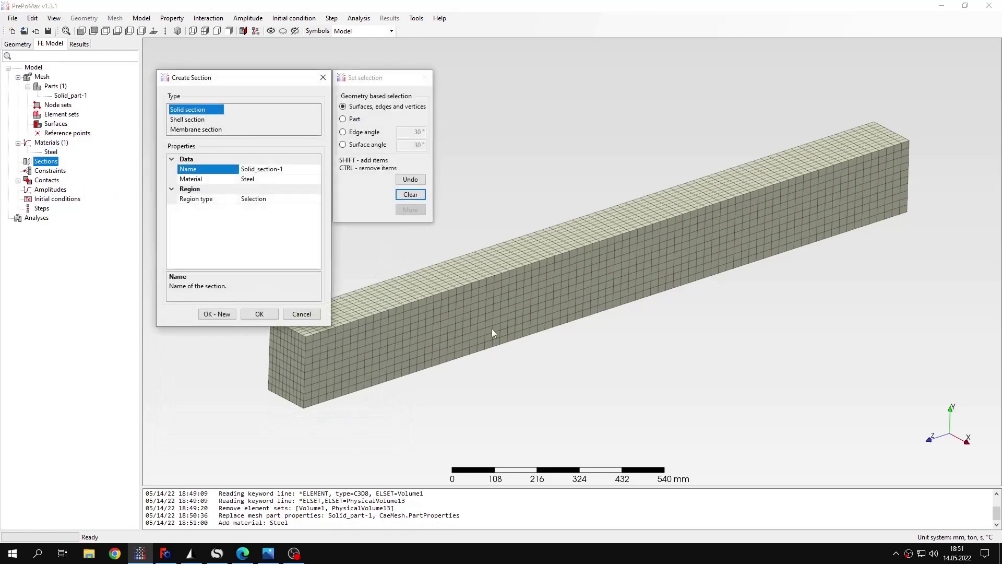
left_click(259, 314)
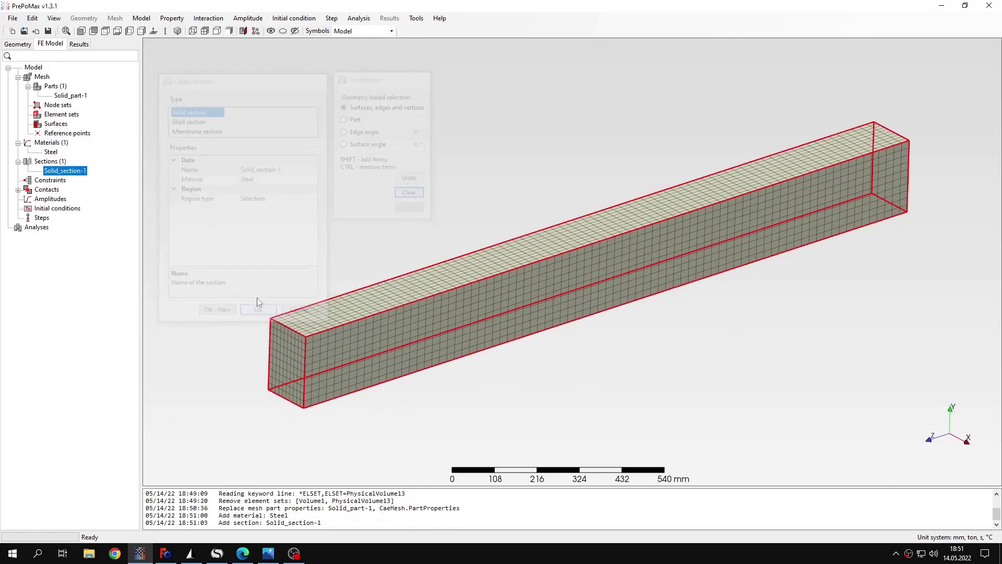
- Create a static step with the default solver and incrementation and Nlgeom off
double_click(43, 218)
left_click(181, 111)
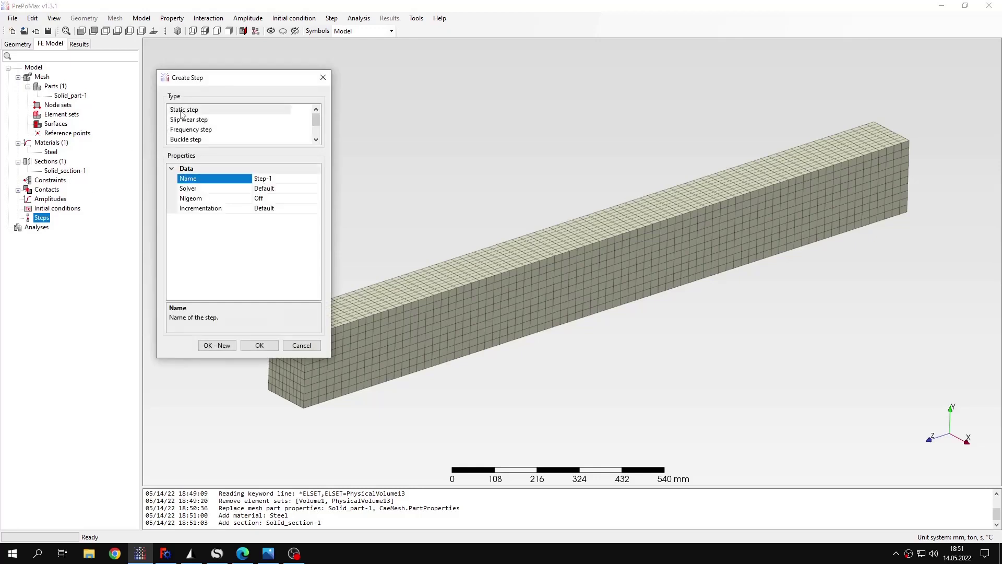
left_click(260, 345)
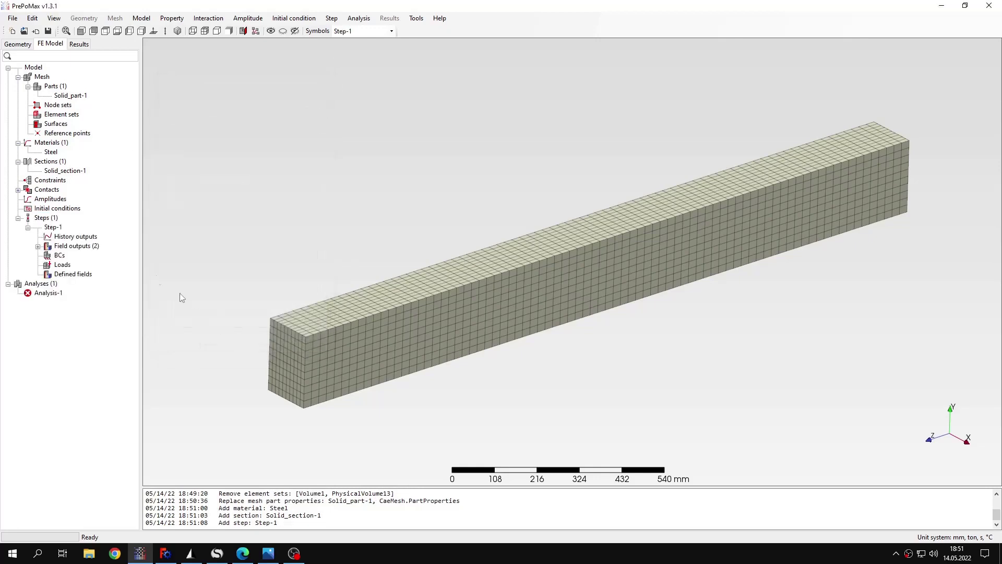
- Add a Fixed boundary condition to the near end face of the beam in the static step
double_click(59, 256)
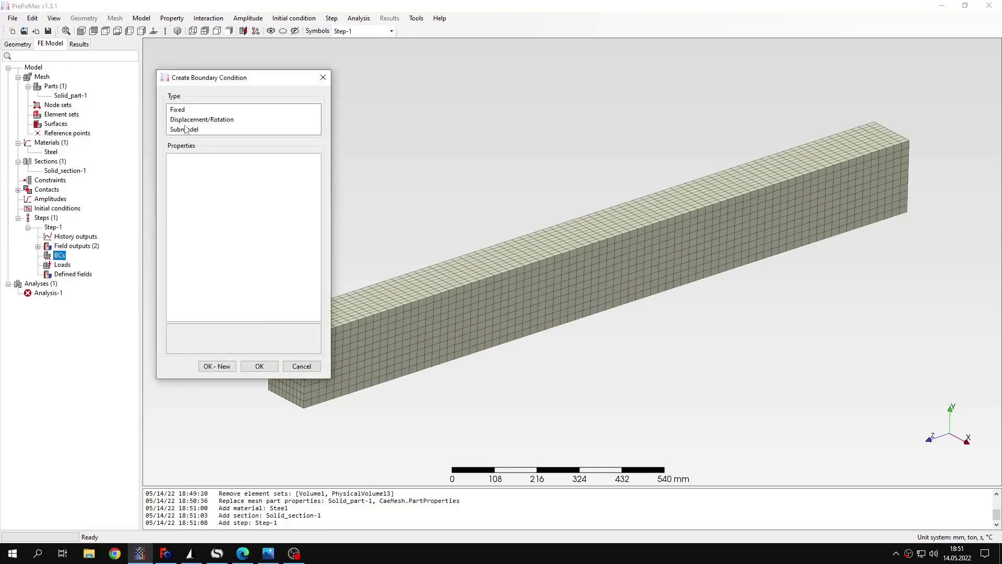
left_click(189, 112)
scroll(503, 227, "down", 2)
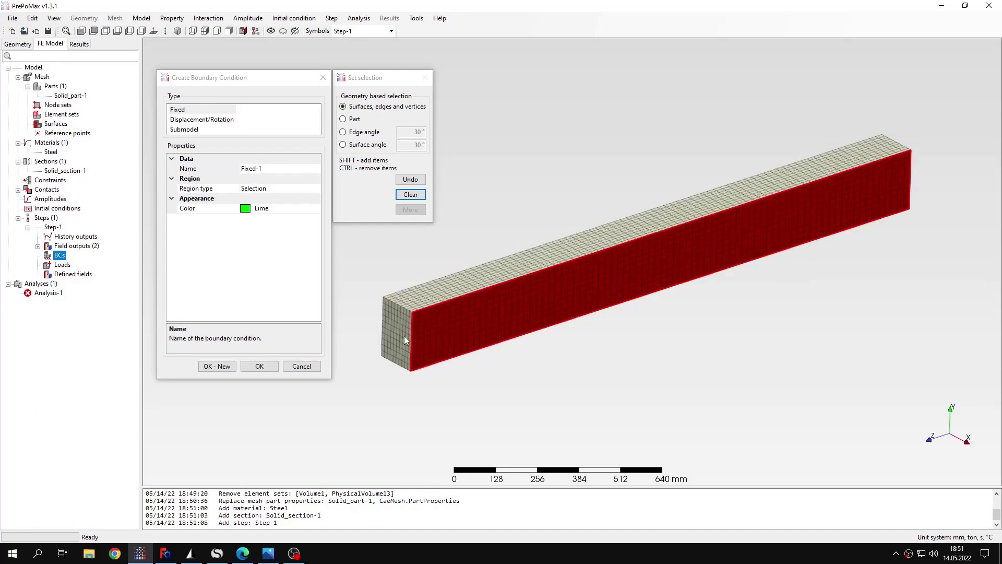
left_click(402, 333)
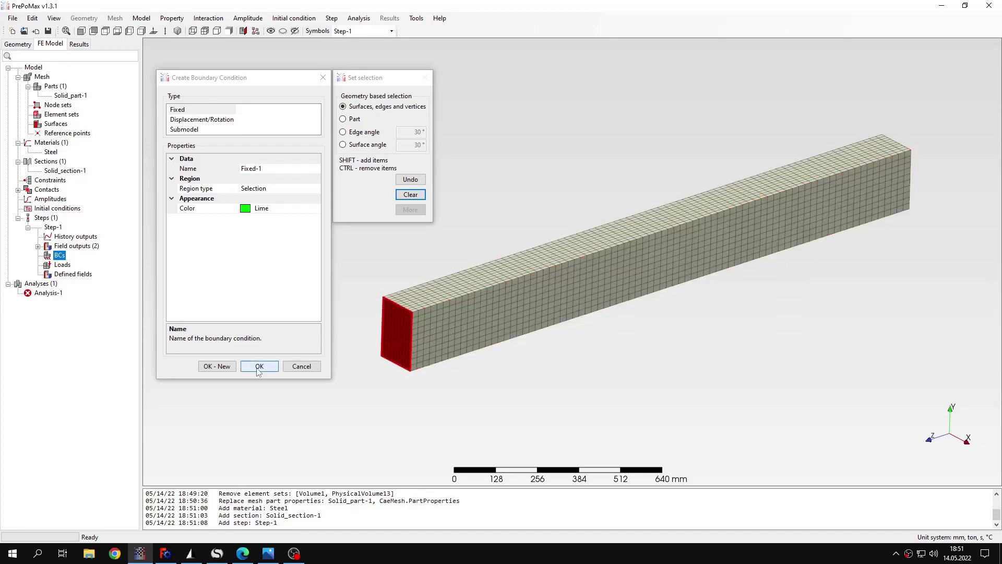
left_click(259, 366)
- Apply a surface traction load with F2 of -155000 N to the beam's free end face, opposite the fixed one
middle_click_drag(597, 387, 432, 342)
left_click(61, 275)
double_click(62, 275)
left_click(198, 140)
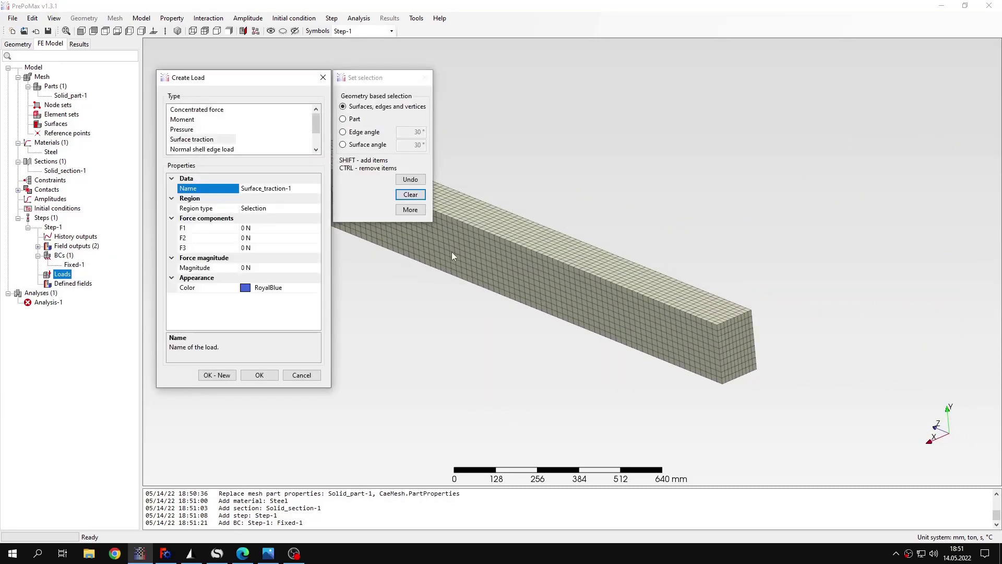
left_click(736, 349)
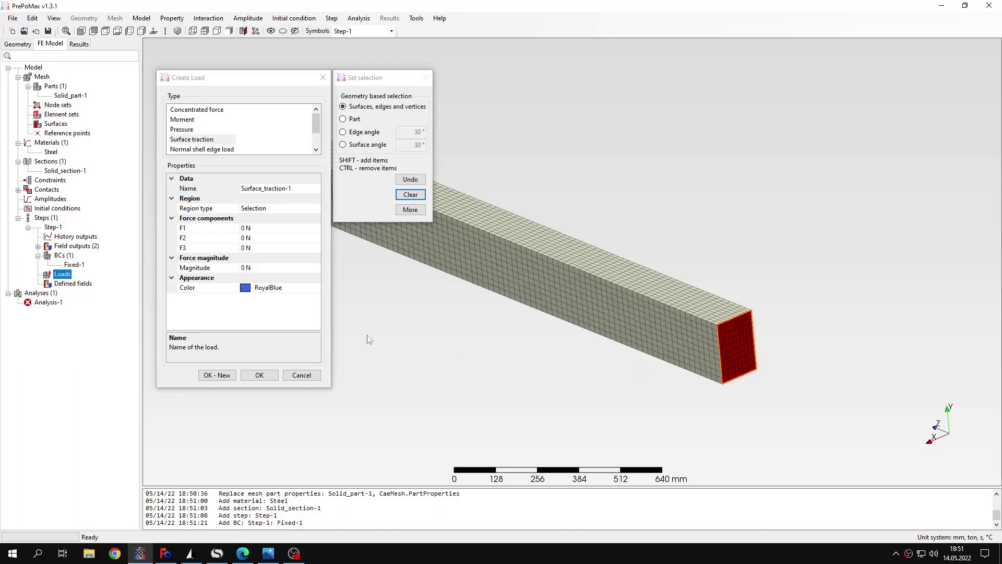
left_click(247, 238)
key("BackSpace")
type("-15500")
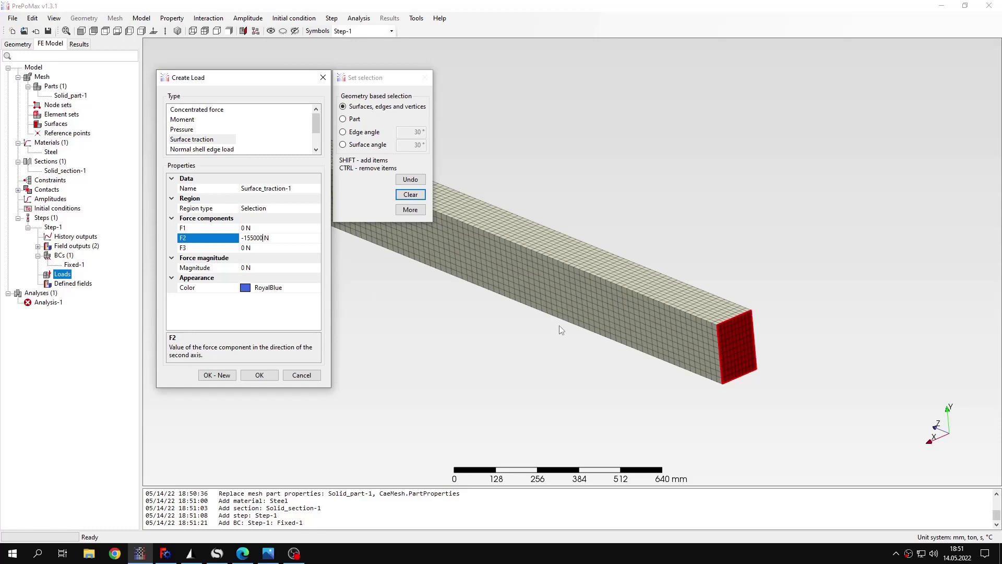
left_click(260, 375)
- Run Analysis-1 and open its results with the U2 displacement component displayed
scroll(417, 318, "up", 1)
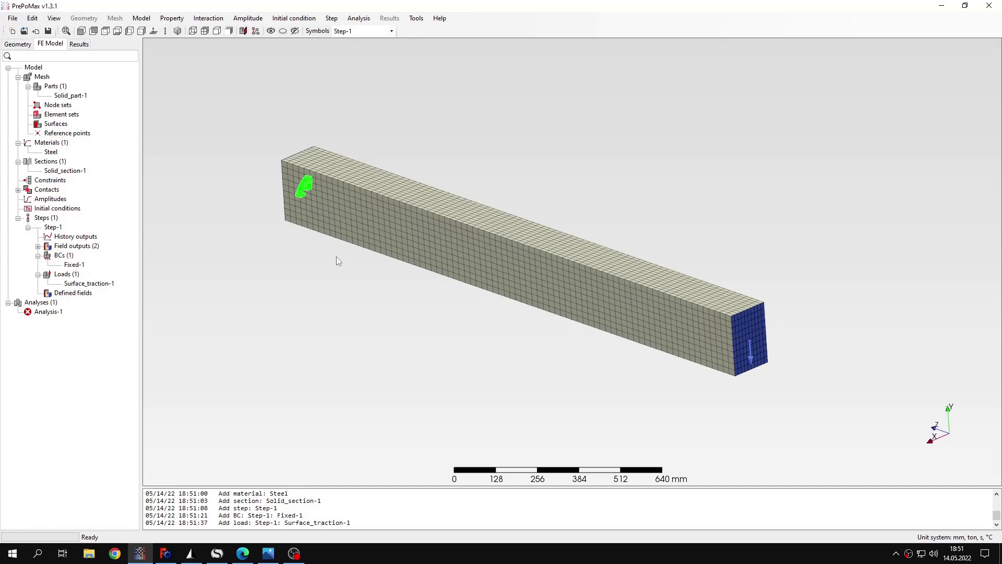
right_click(48, 312)
left_click(83, 331)
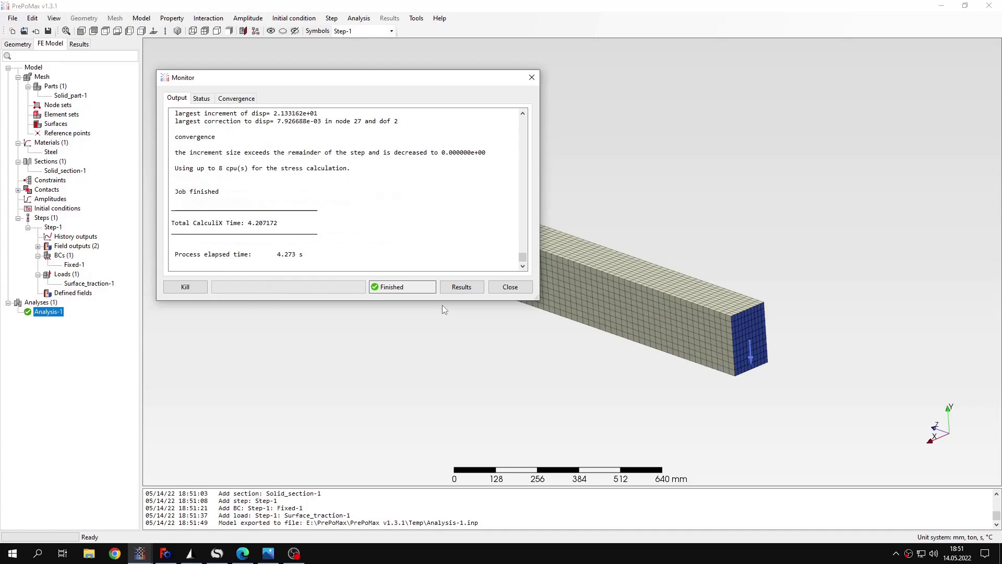
left_click(461, 291)
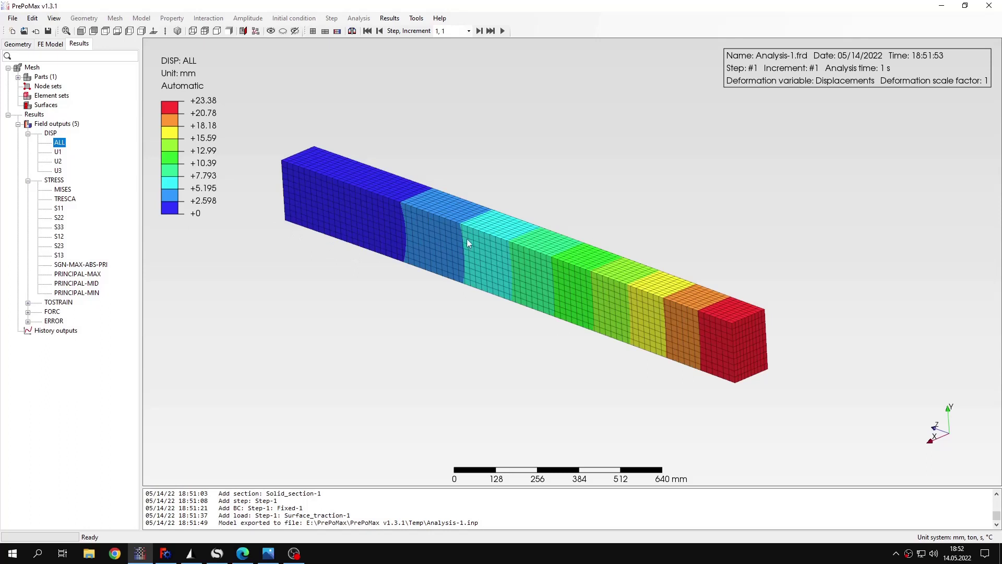
left_click(58, 161)
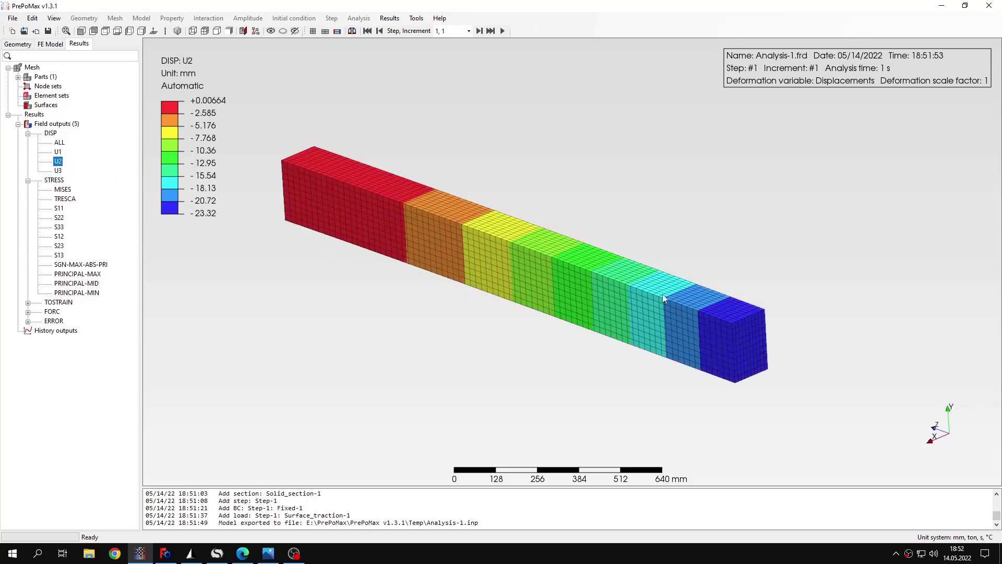
- Switch to SMath Studio and examine the analytical elastic and elasto-plastic deflection formulas in Plasticity.sm for comparison
left_click(217, 553)
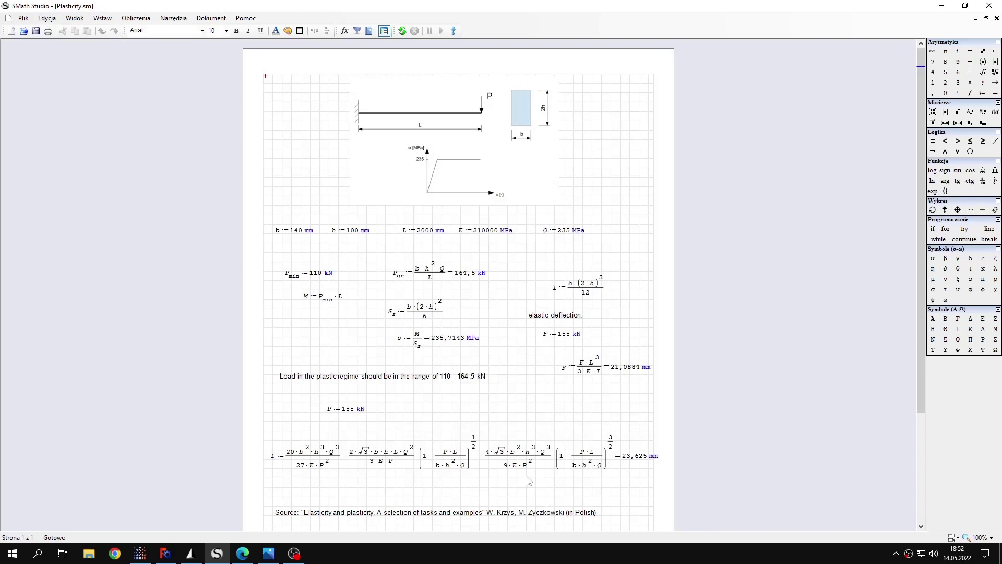
scroll(559, 483, "up", 2, "ctrl")
scroll(568, 450, "down", 1)
scroll(568, 450, "down", 1)
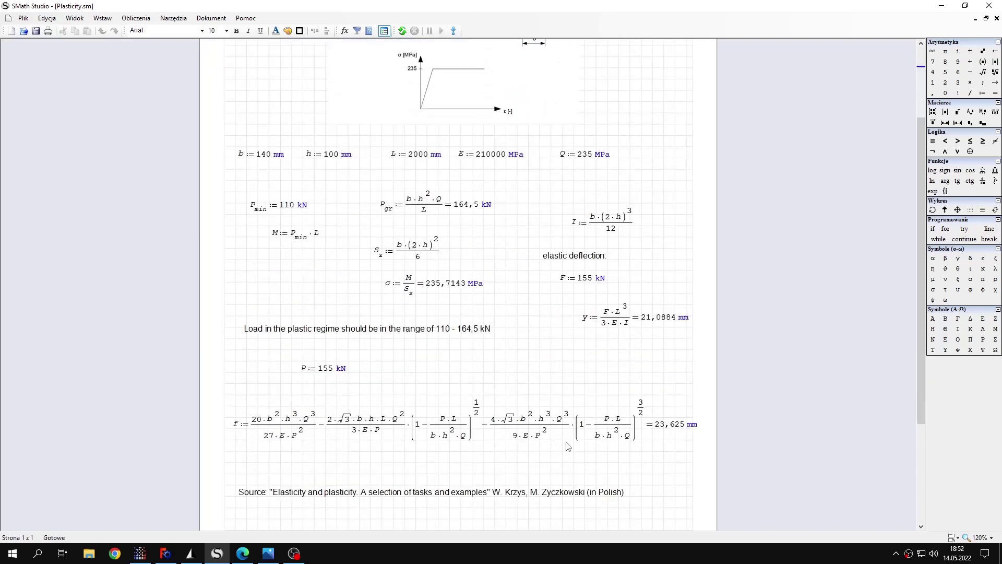
mouse_move(562, 442)
mouse_move(684, 435)
- Check the U2 result in the Tutorial 9 video on YouTube and return through SMath Studio to PrePoMax
left_click(237, 555)
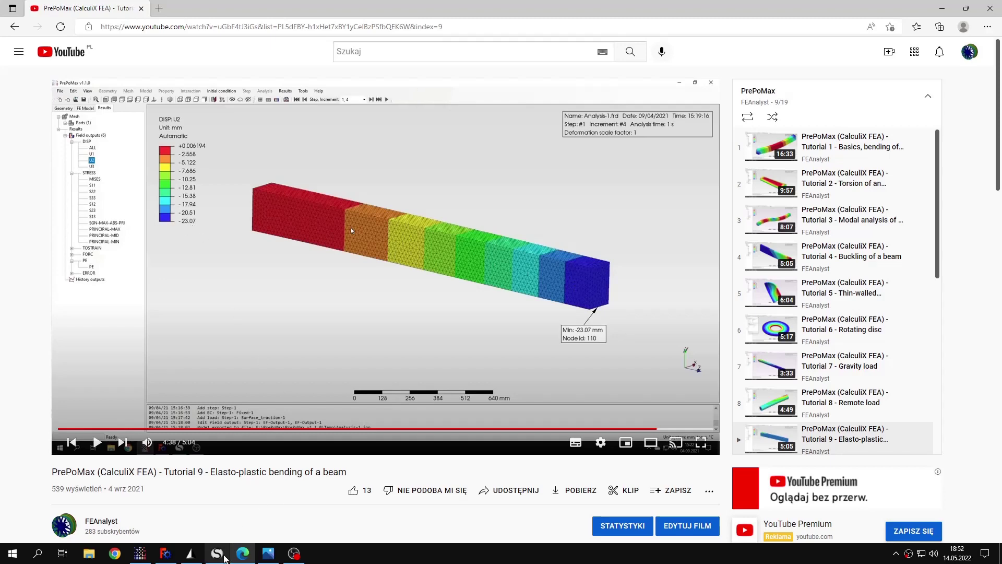
left_click(224, 557)
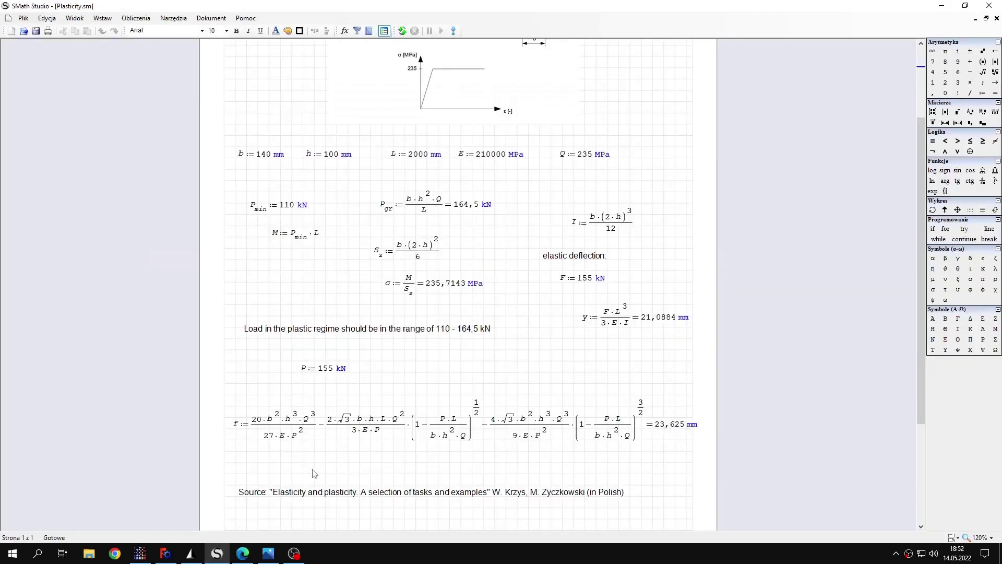
key("alt+Tab")
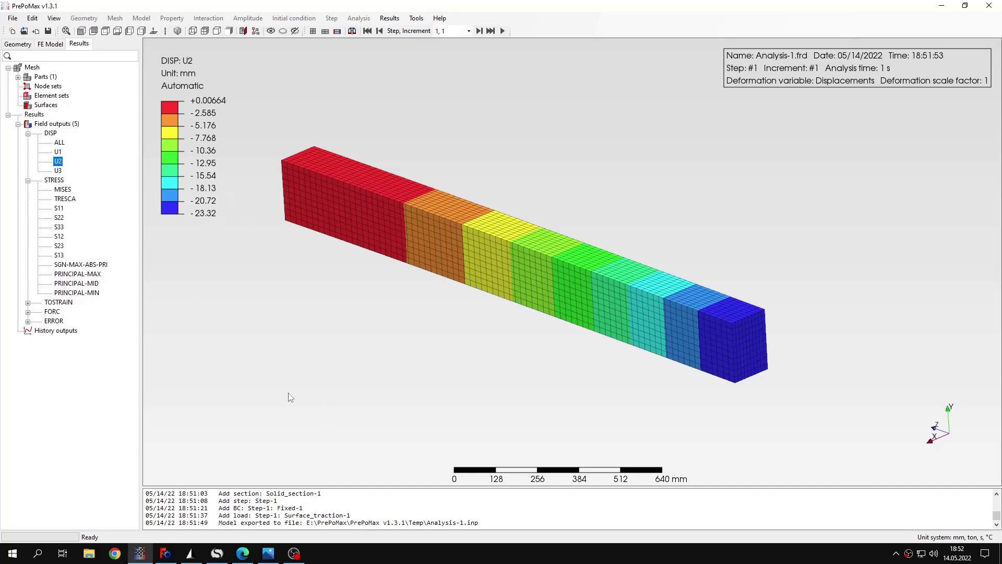
- Compare with the C3D8R surface traction values in results.png, close the image and return to the U2 plot in PrePoMax
left_click(268, 553)
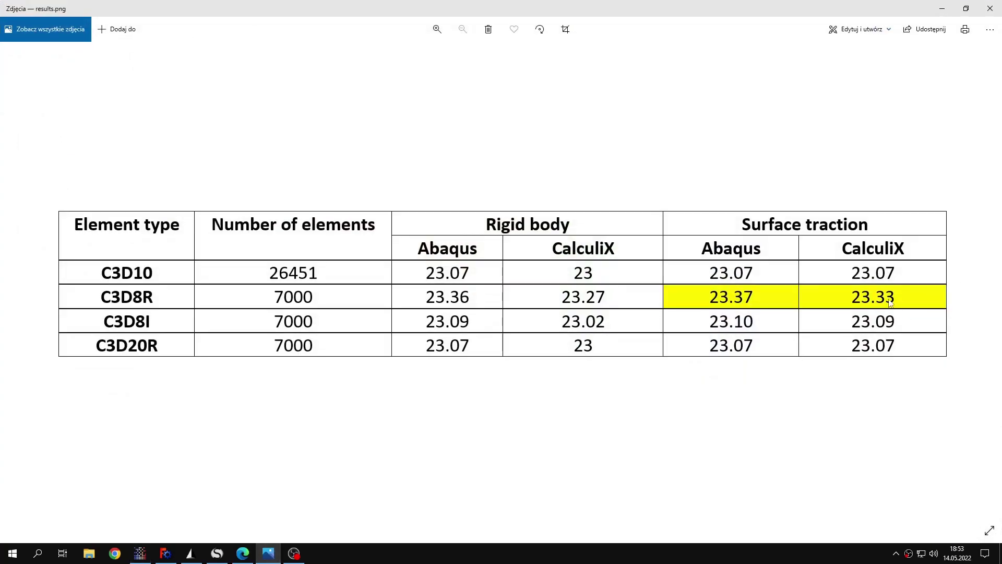
key("alt+F4")
scroll(278, 183, "up", 2)
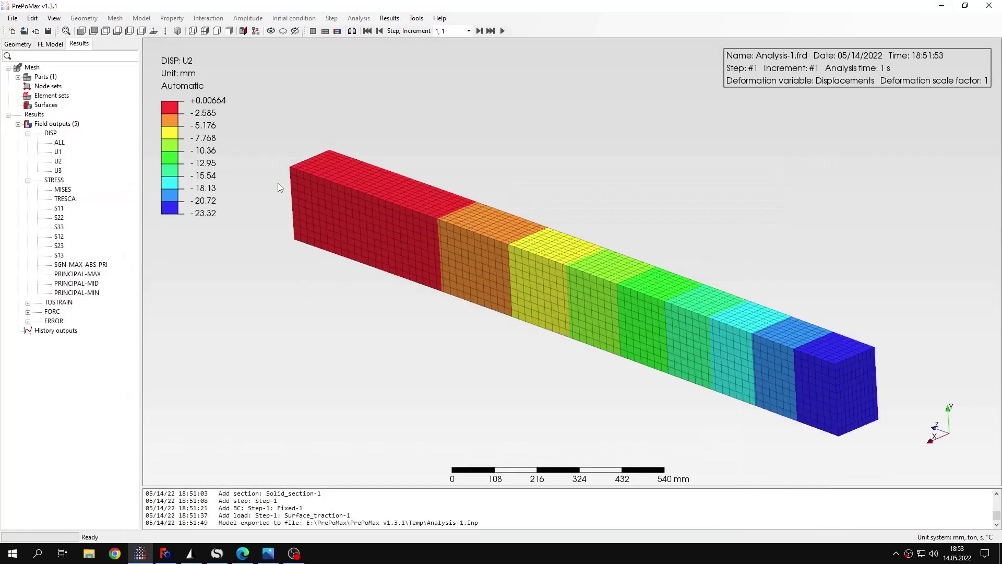